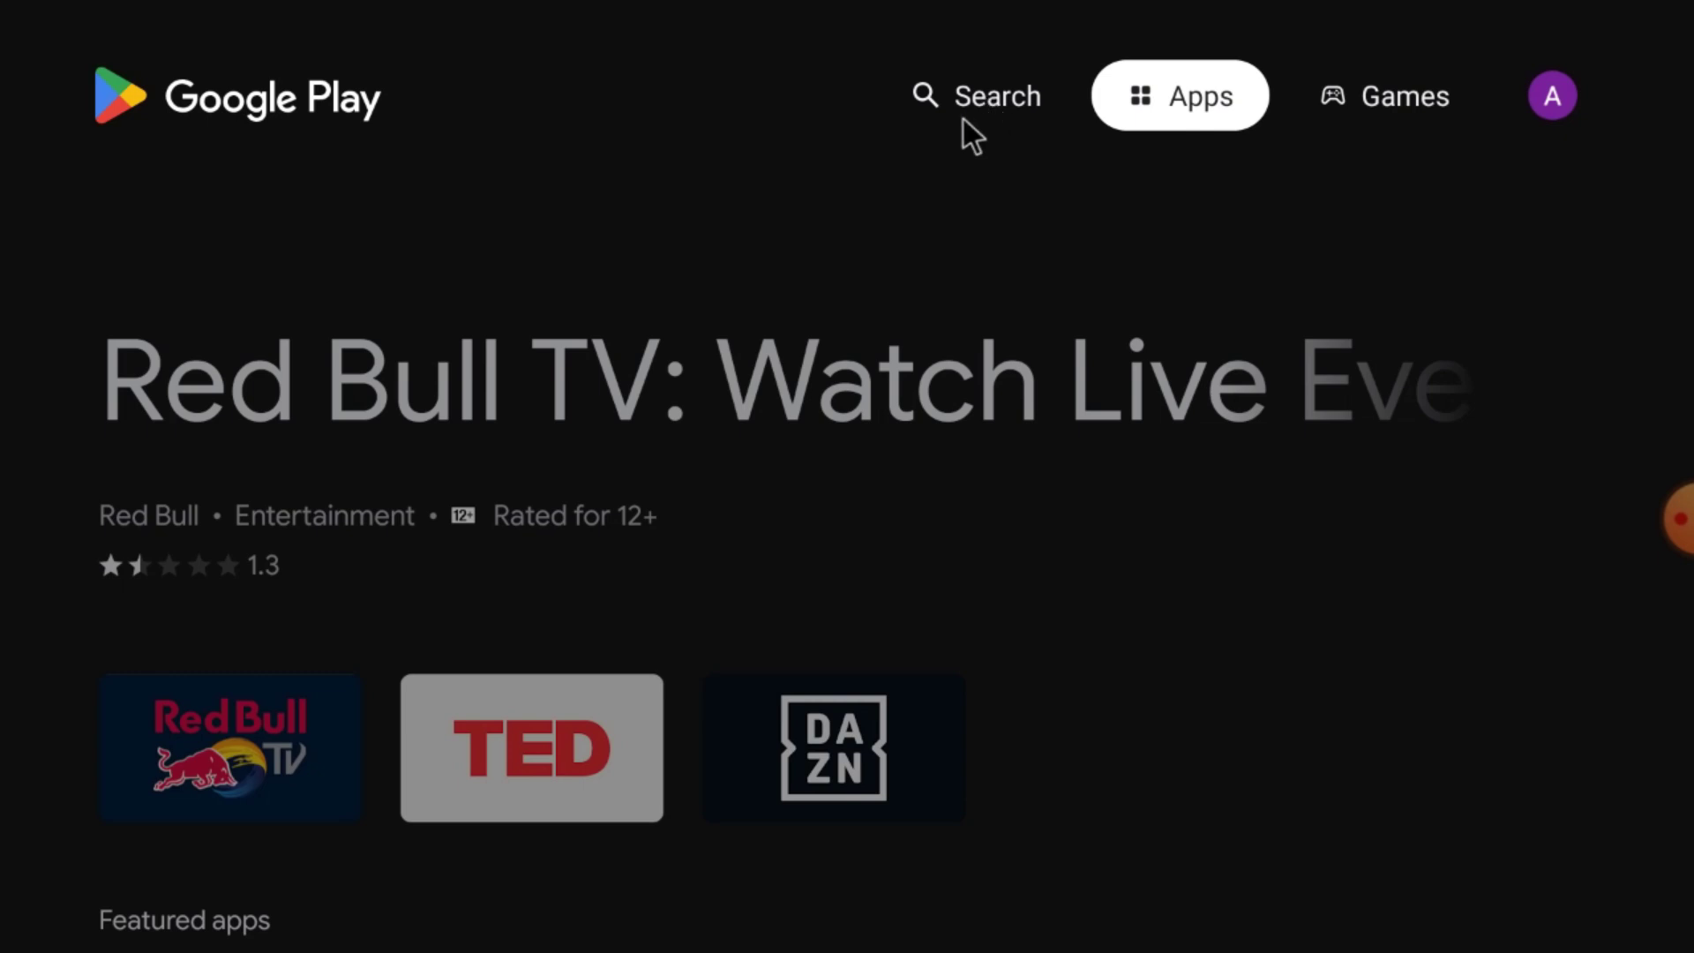
Return to the TV apps screen and launch the Play Store app
key("Escape")
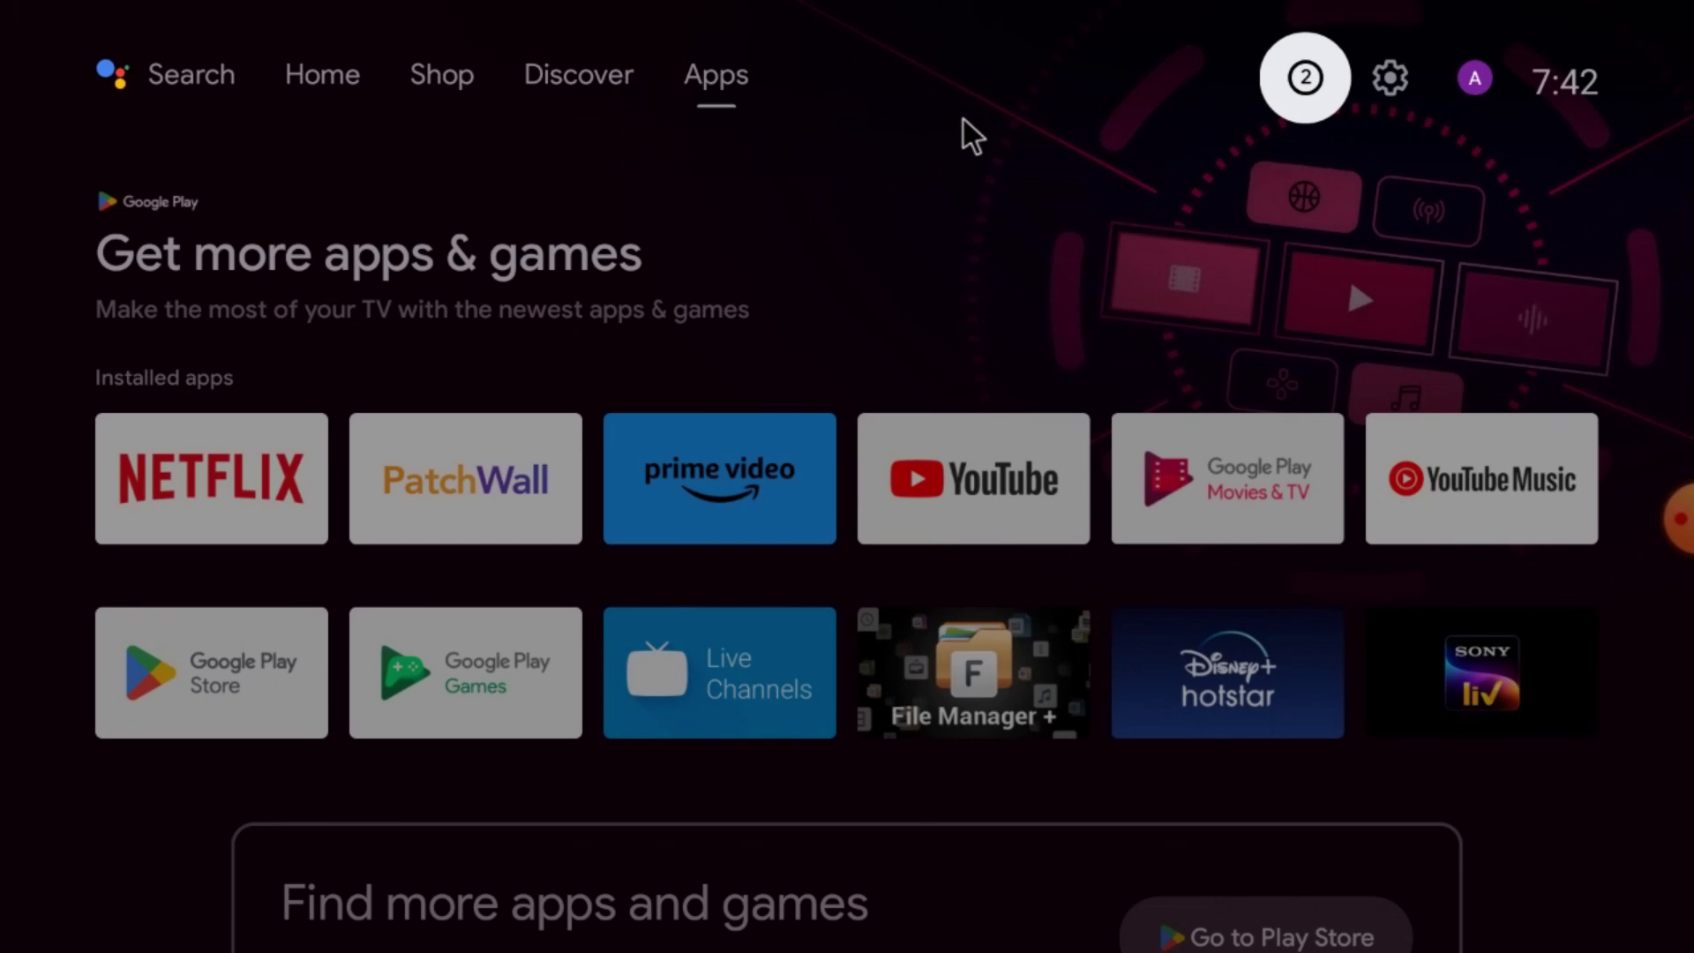
key("Down")
key("Down")
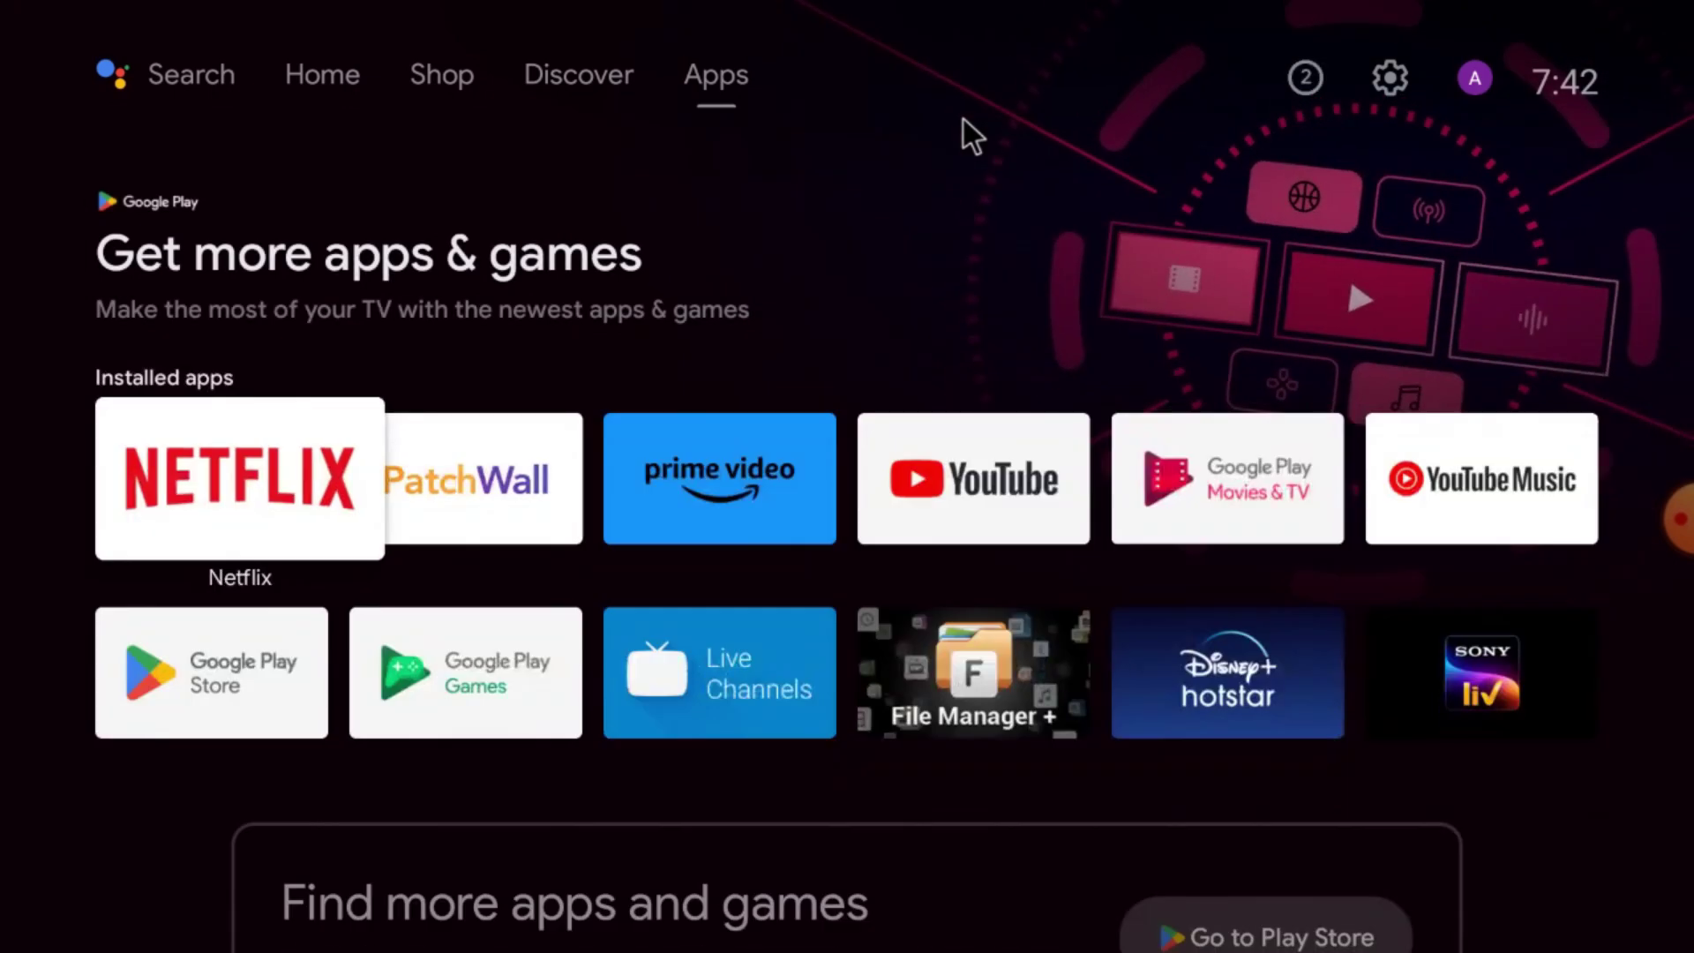
key("Right")
key("Right")
key("Right")
key("Right")
key("Right")
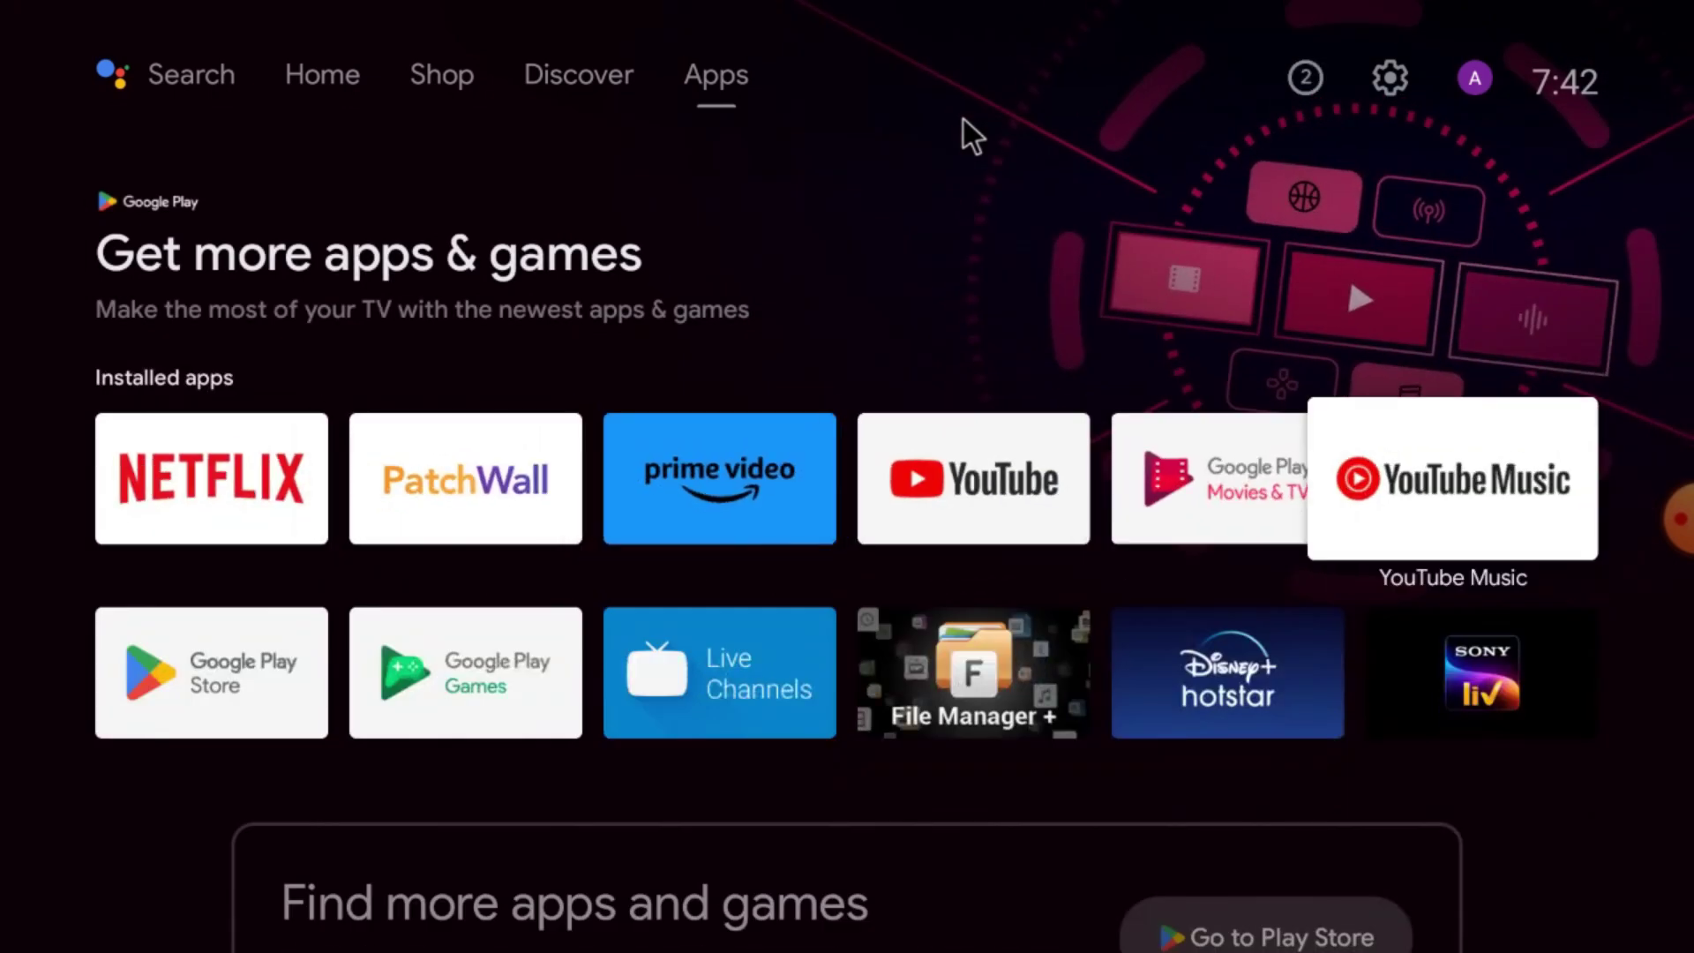
key("Left")
key("Down")
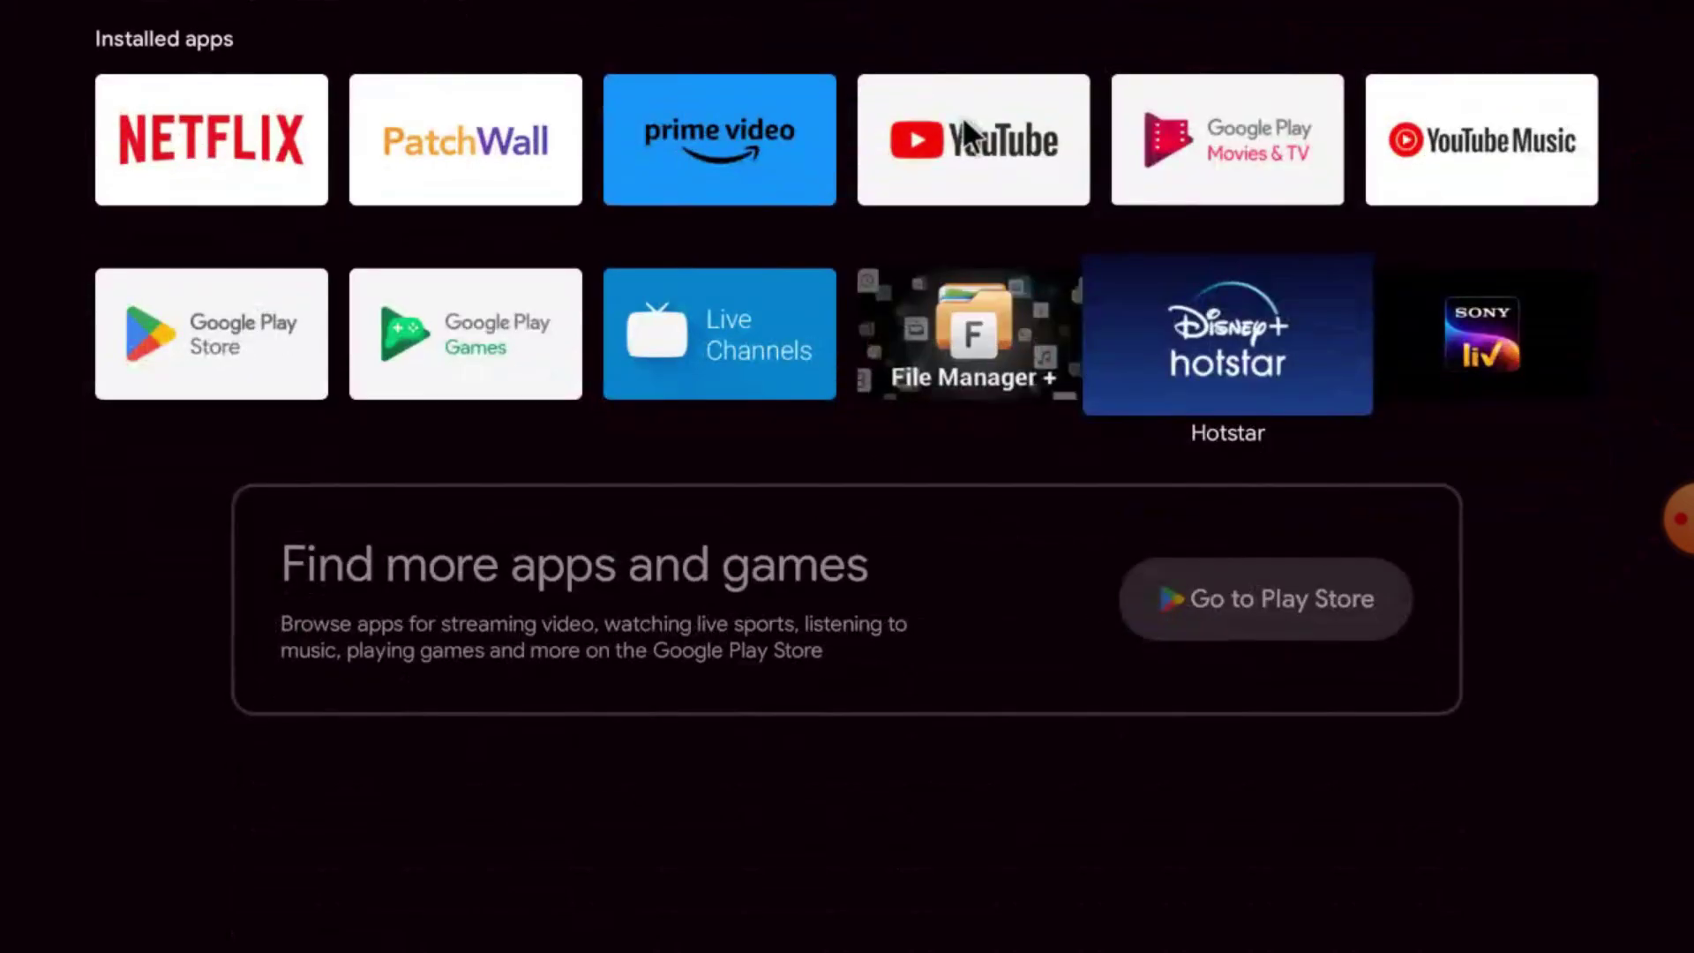
key("Left")
key("Left")
key("Left")
key("Left")
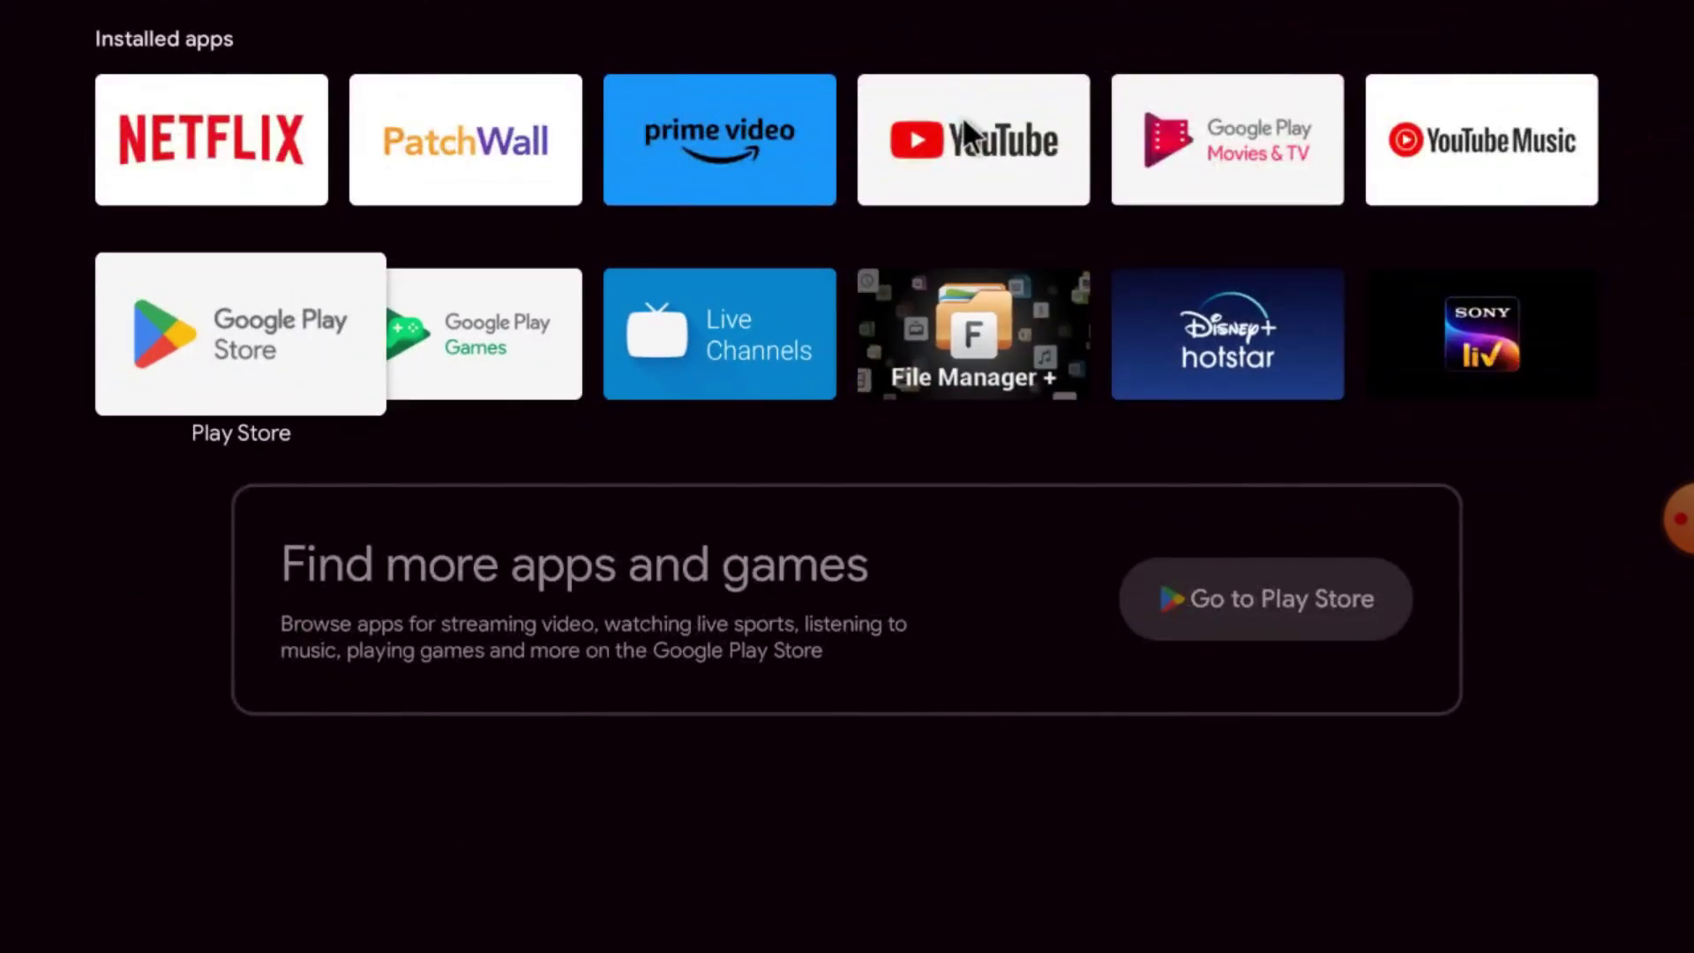
key("Return")
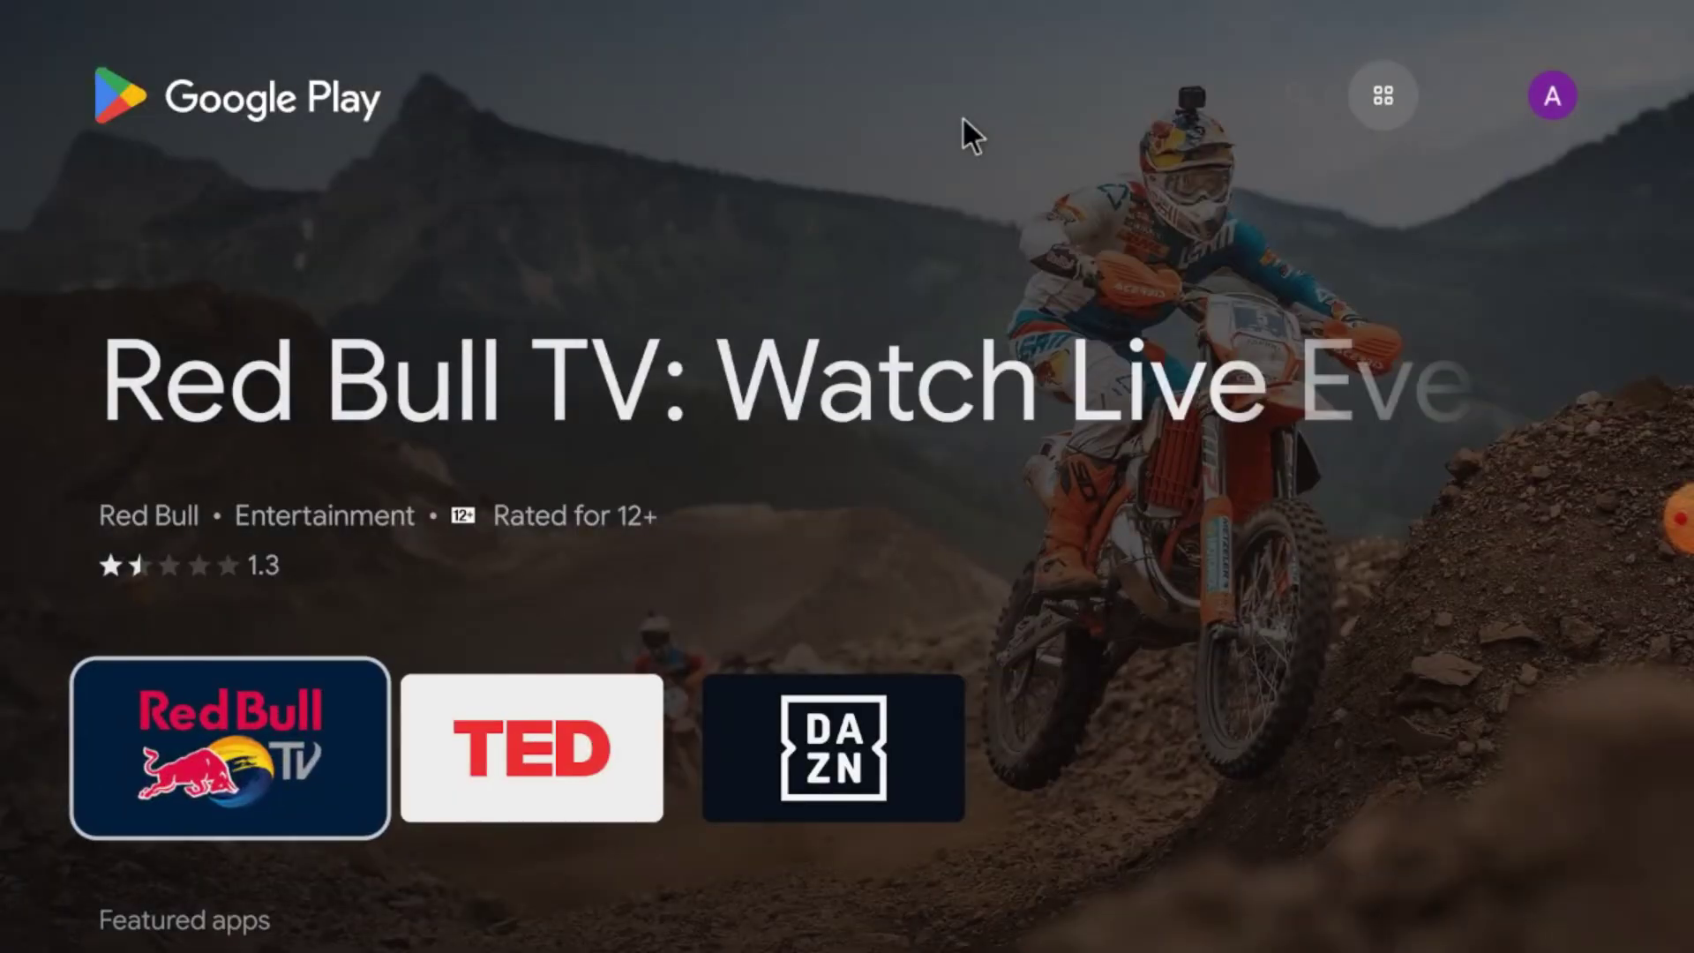
Move from the featured apps to the Play Store's empty search page
key("Right")
key("Right")
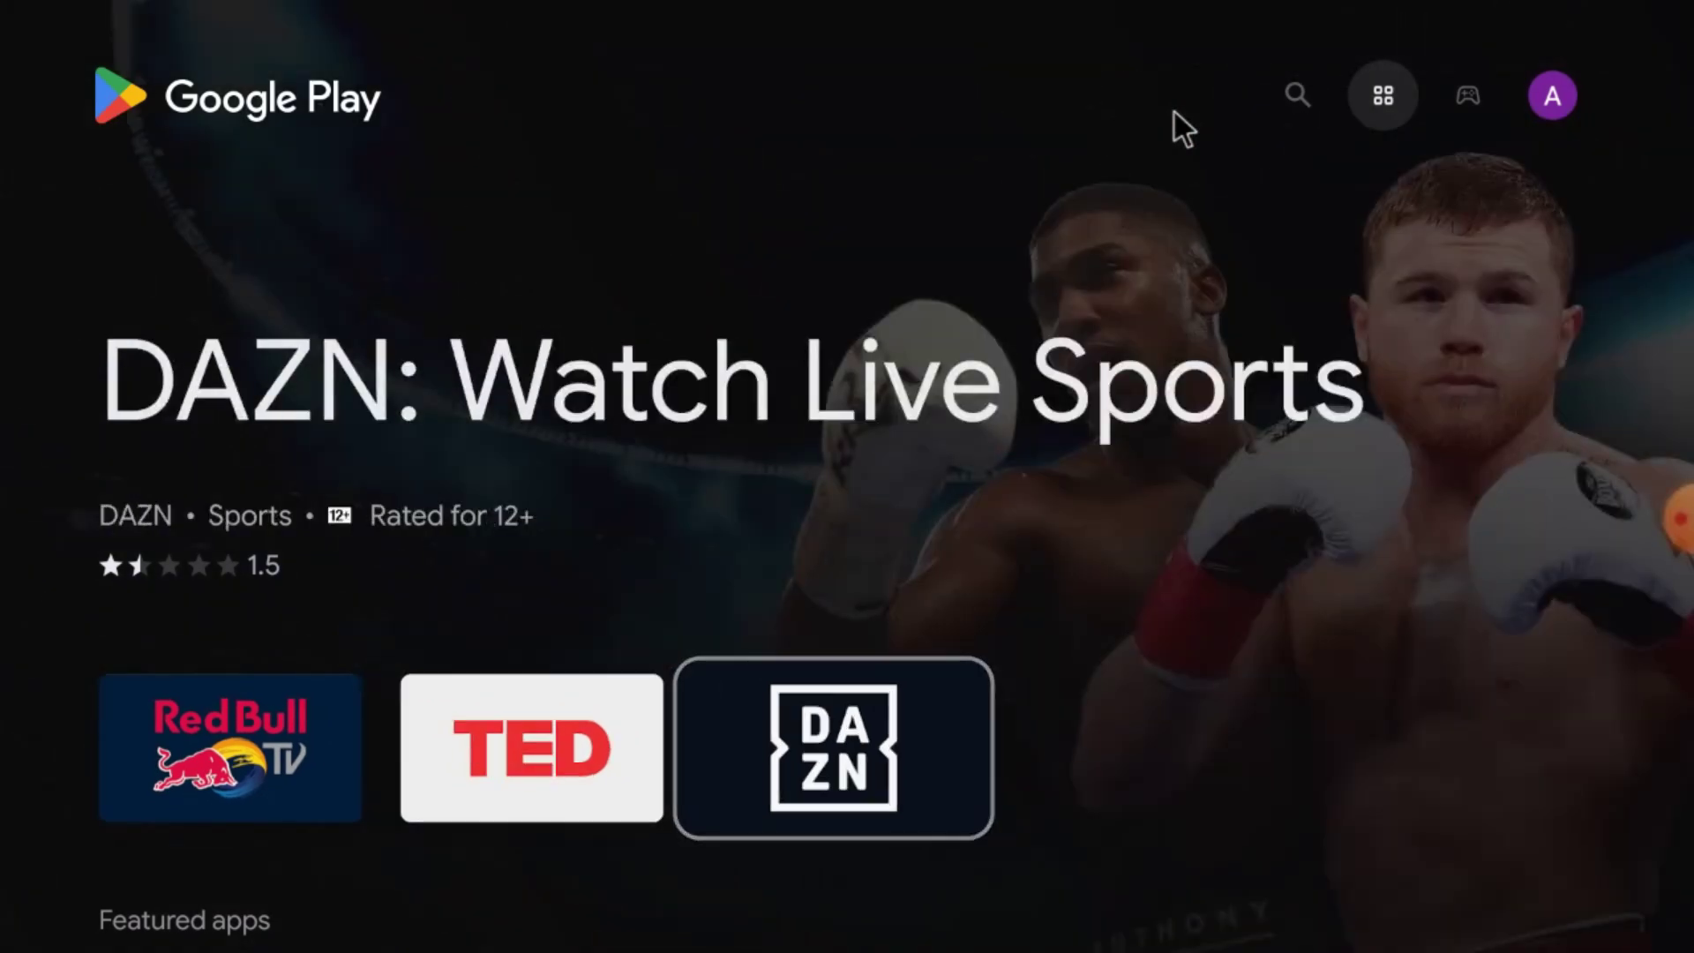
key("Left")
key("Up")
key("Left")
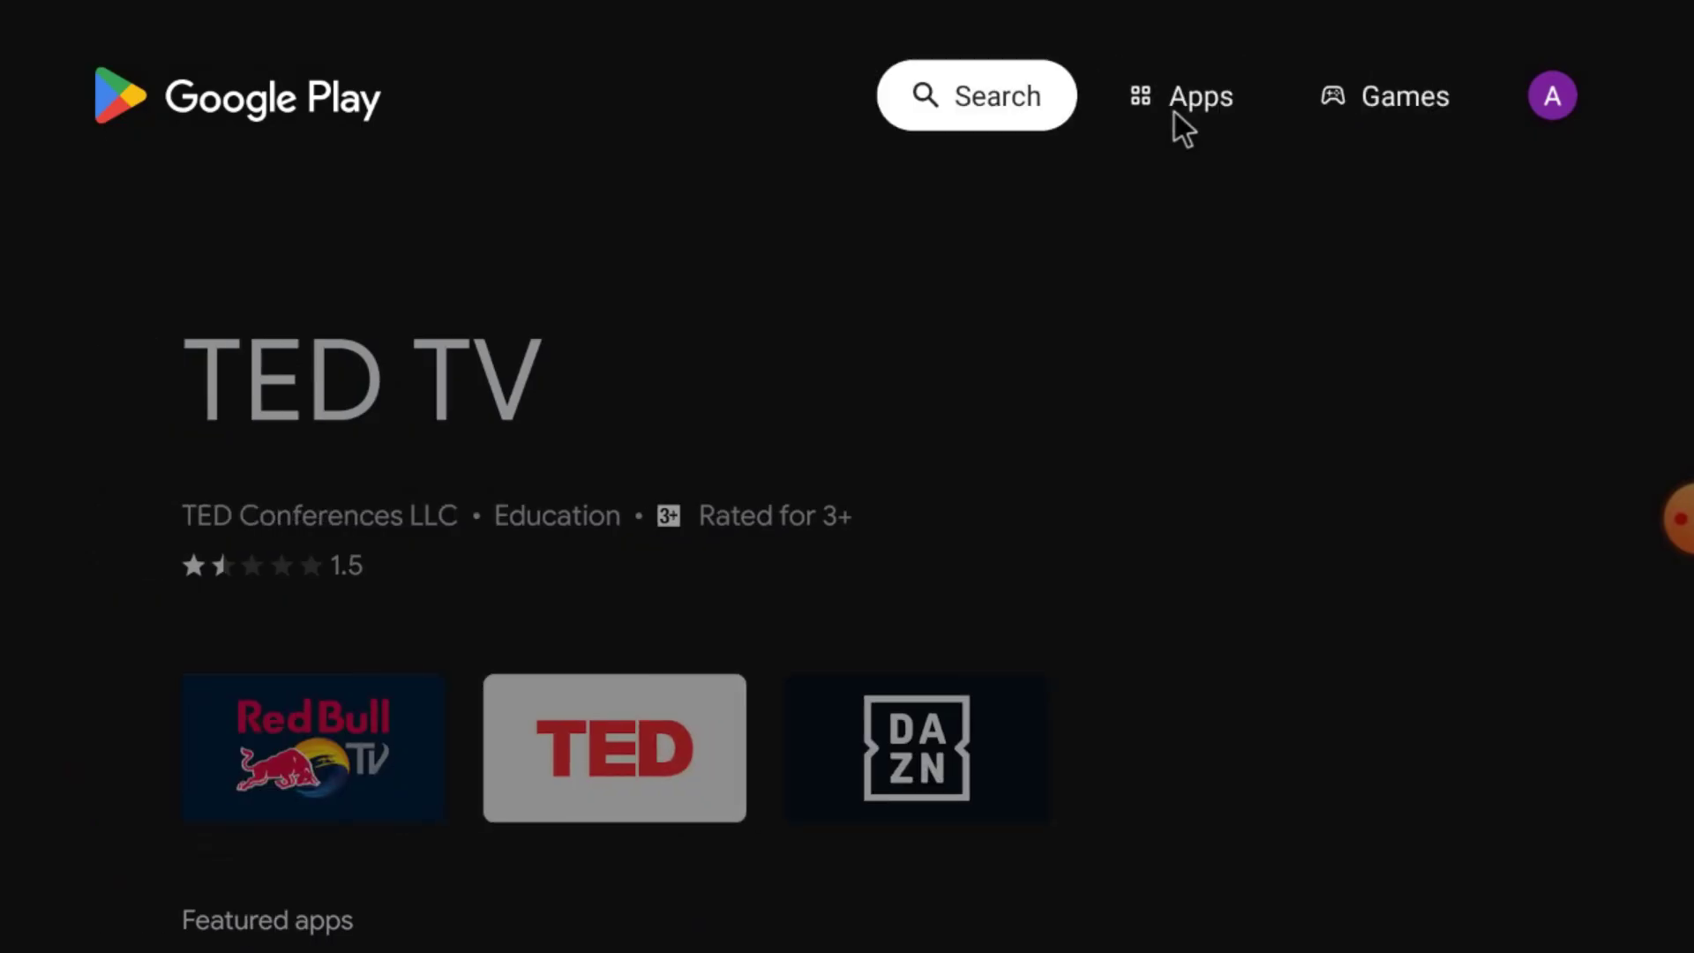
key("Down")
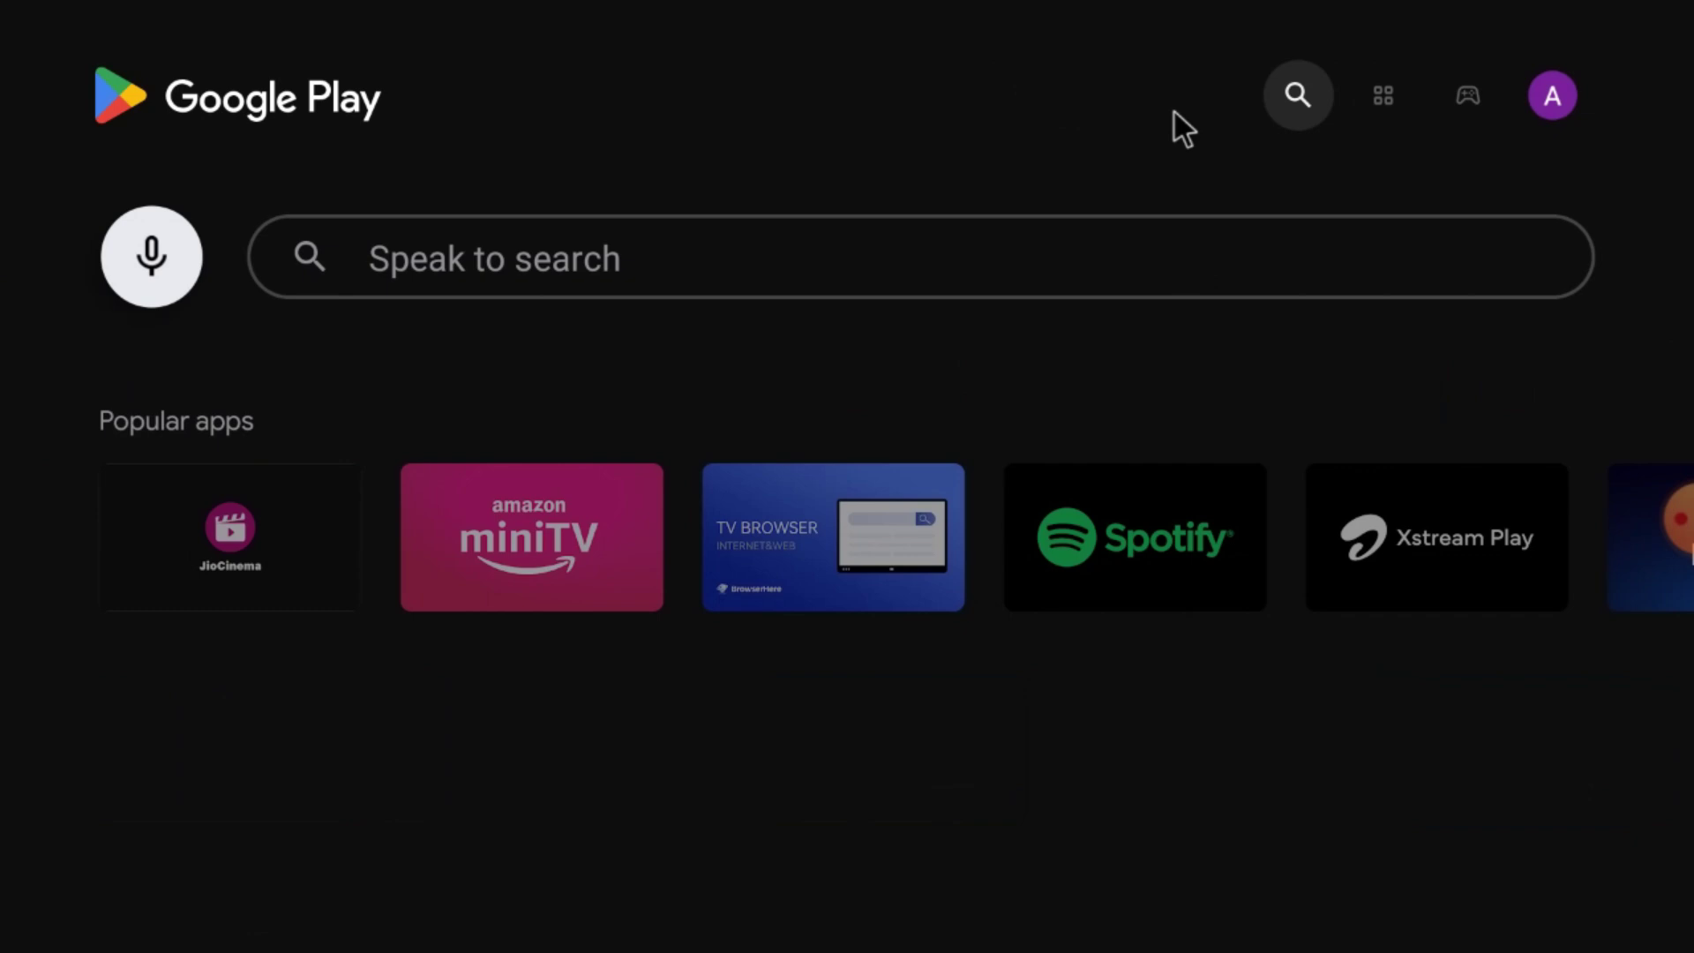
Search the Play Store for 'q' to list results like Q-Play and Quick Search TV
key("Right")
key("Return")
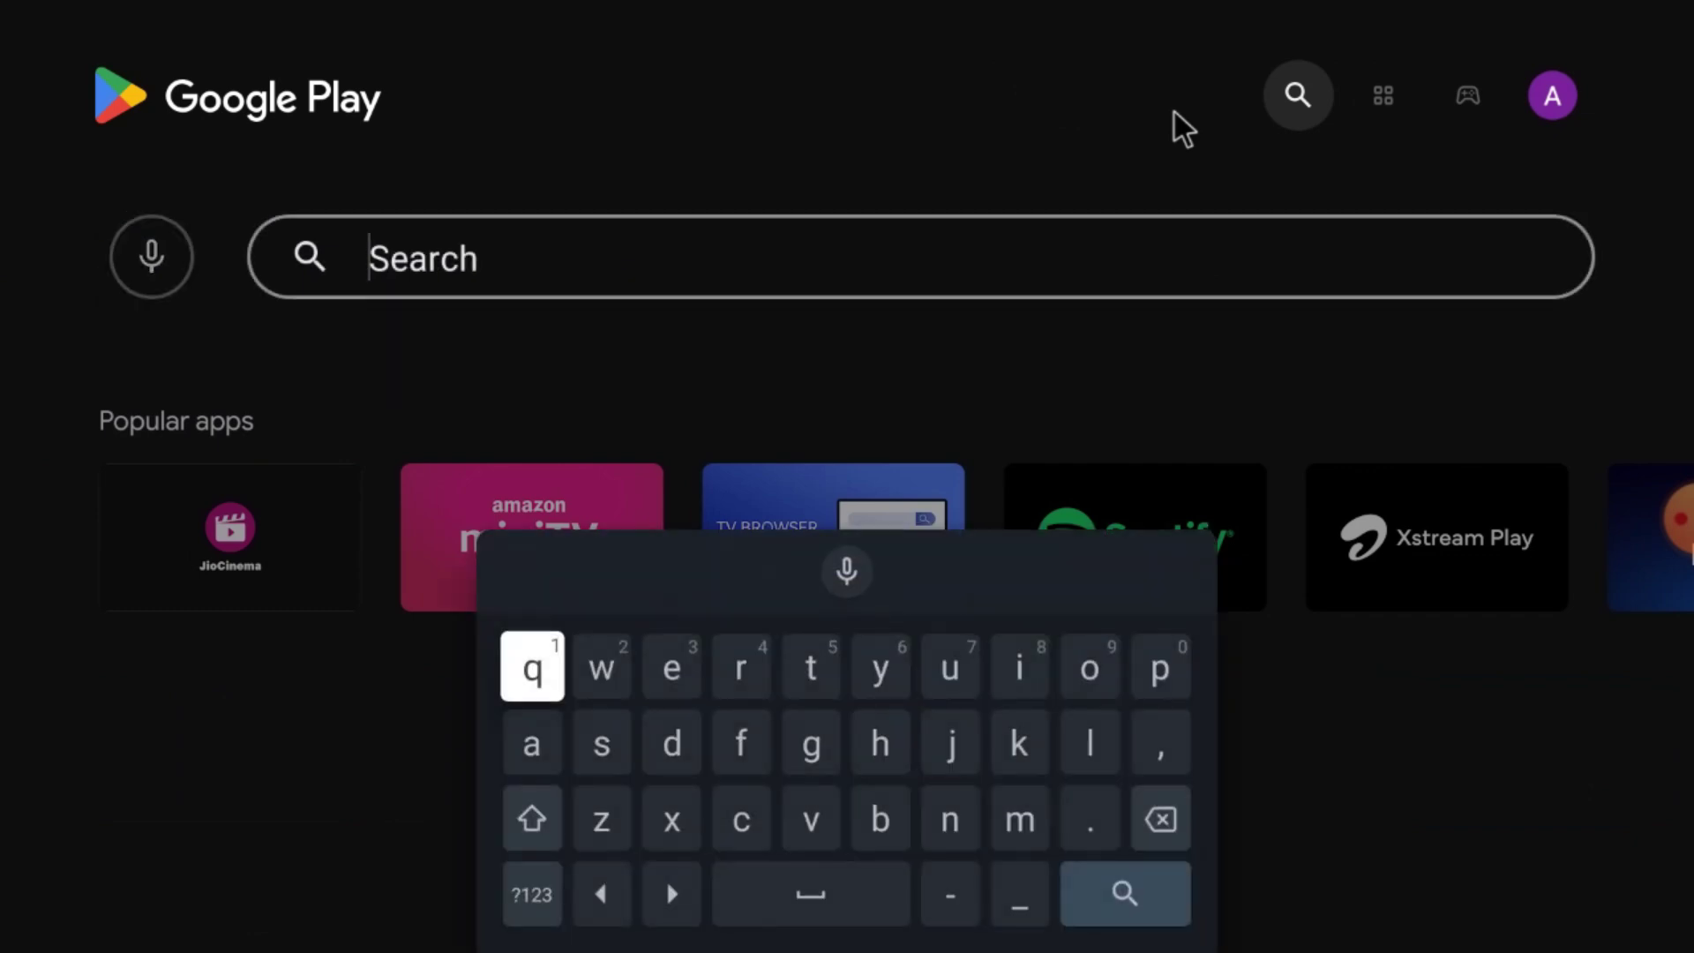
type("q")
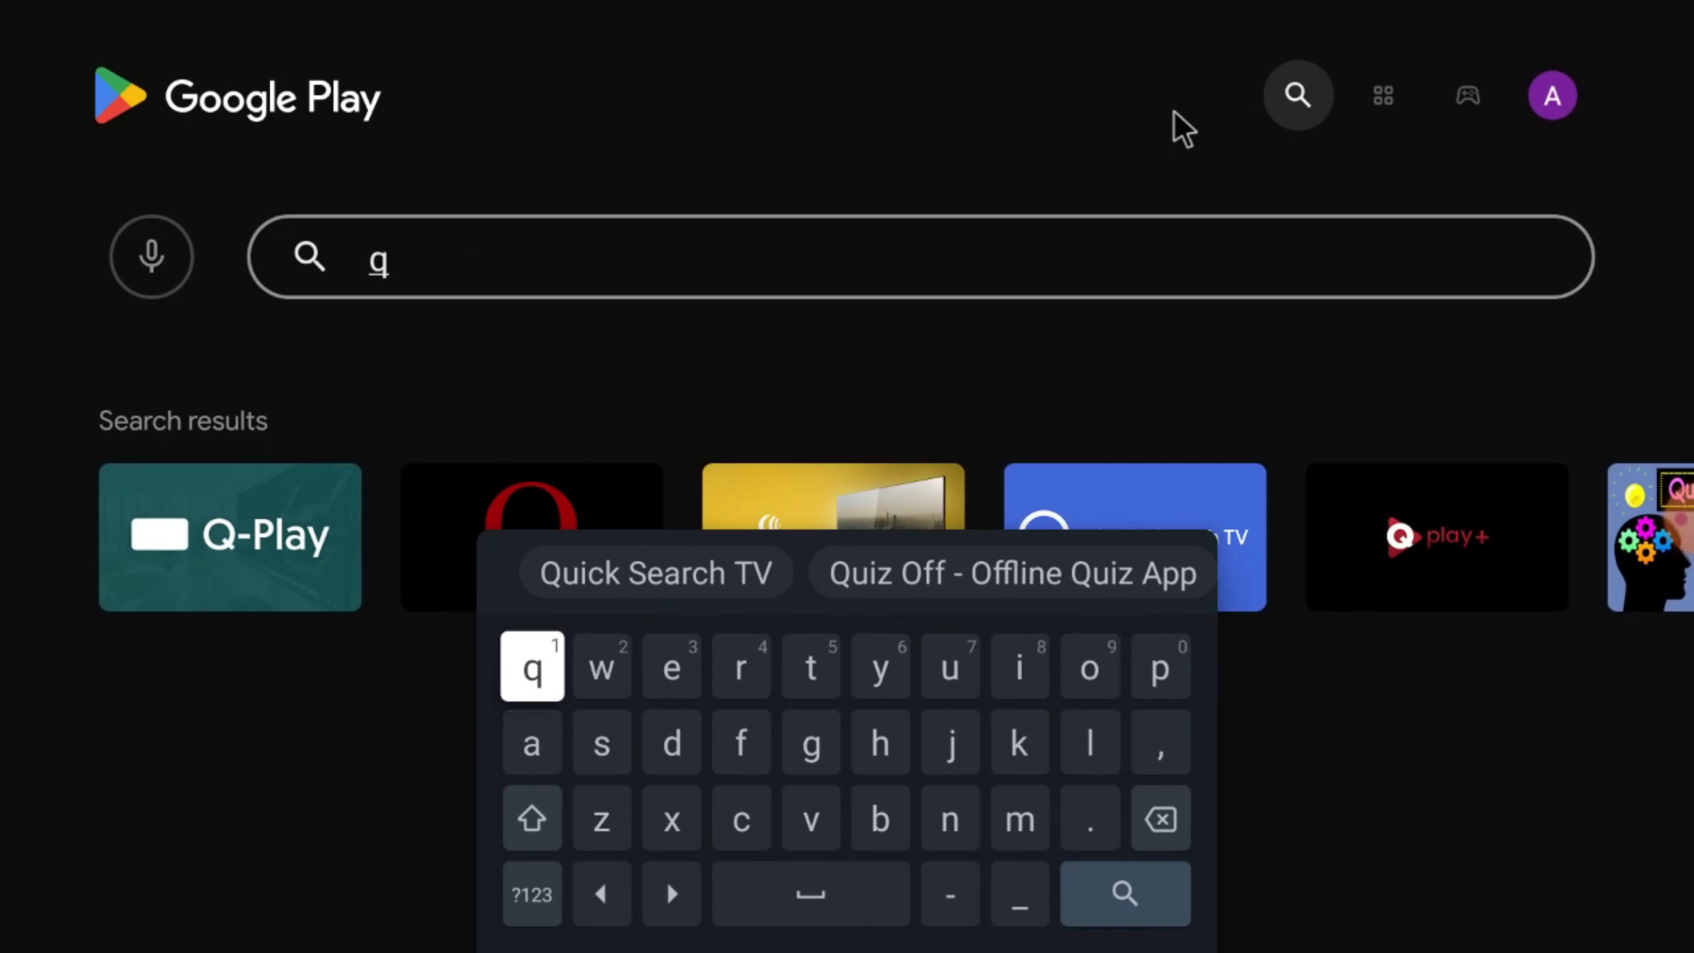
key("Escape")
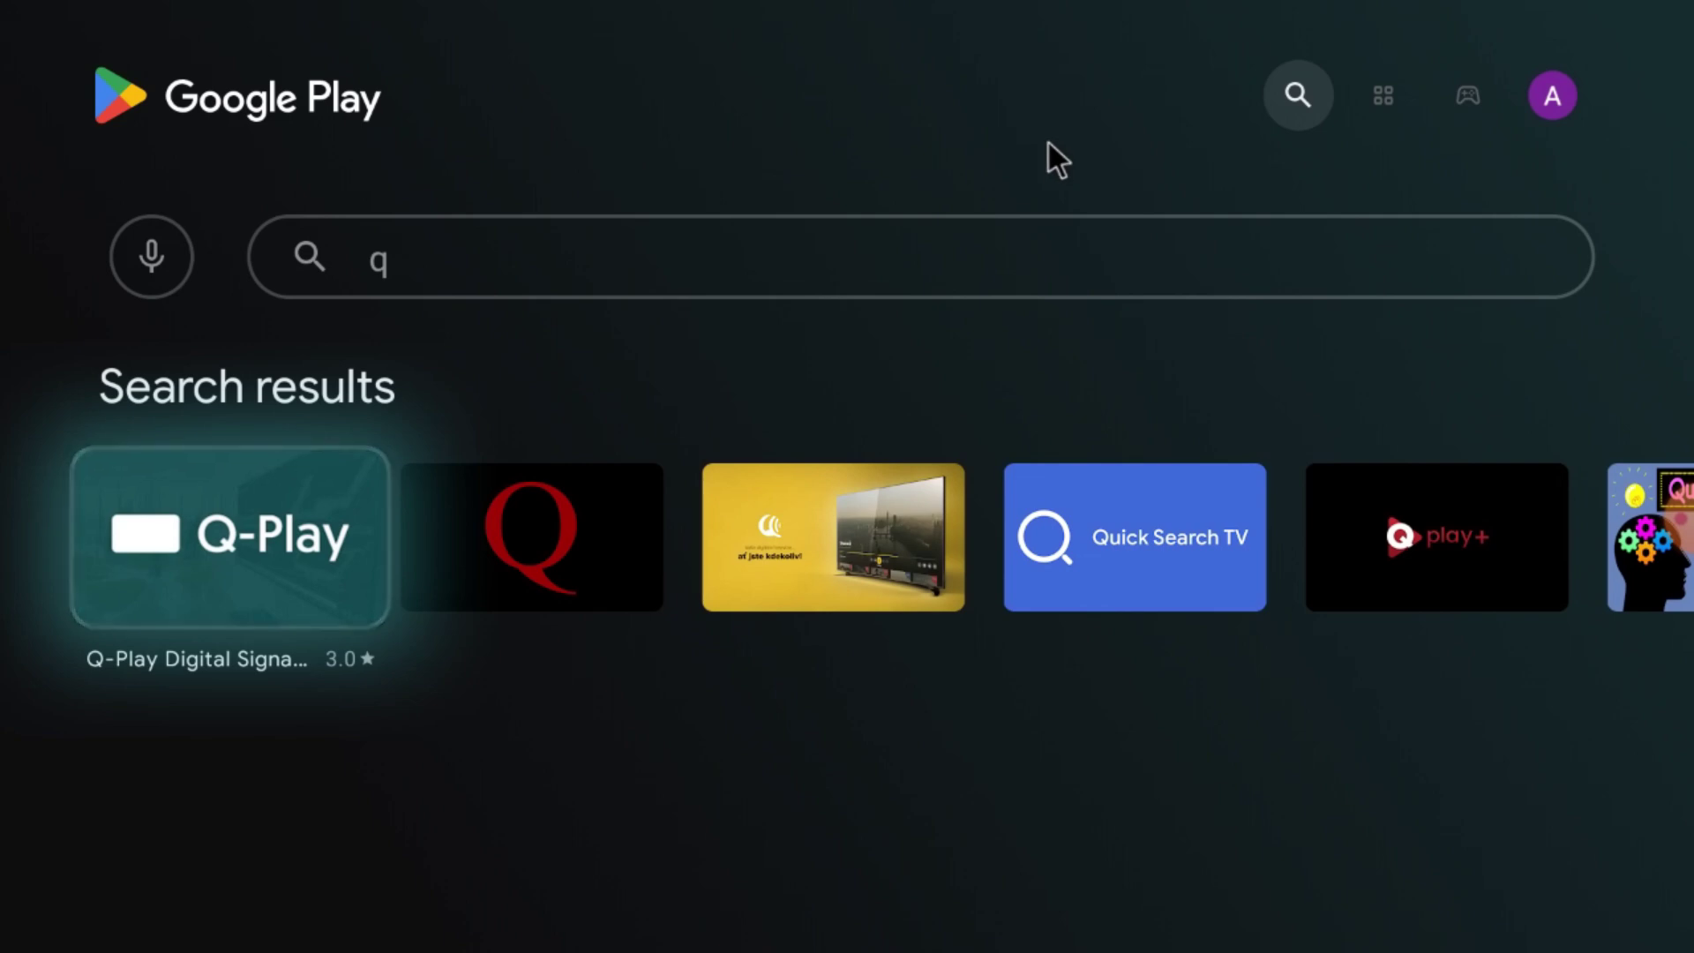
Switch to the store's Apps page, then exit back to the installed apps
key("Escape")
key("Right")
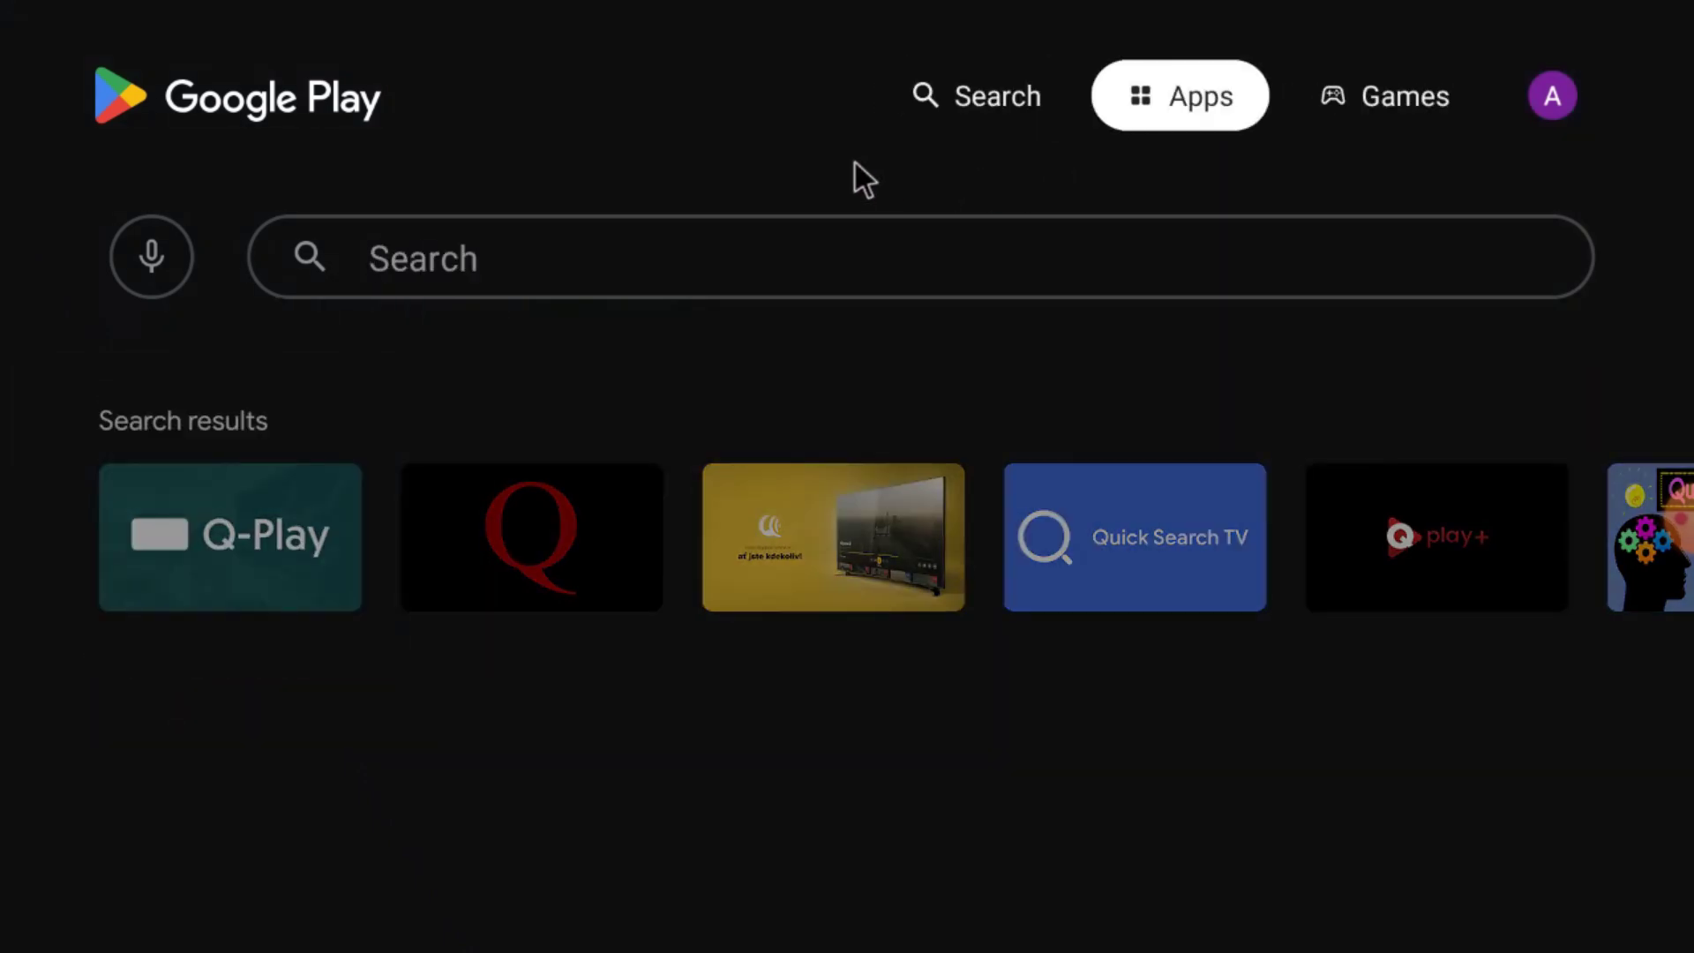
key("Escape")
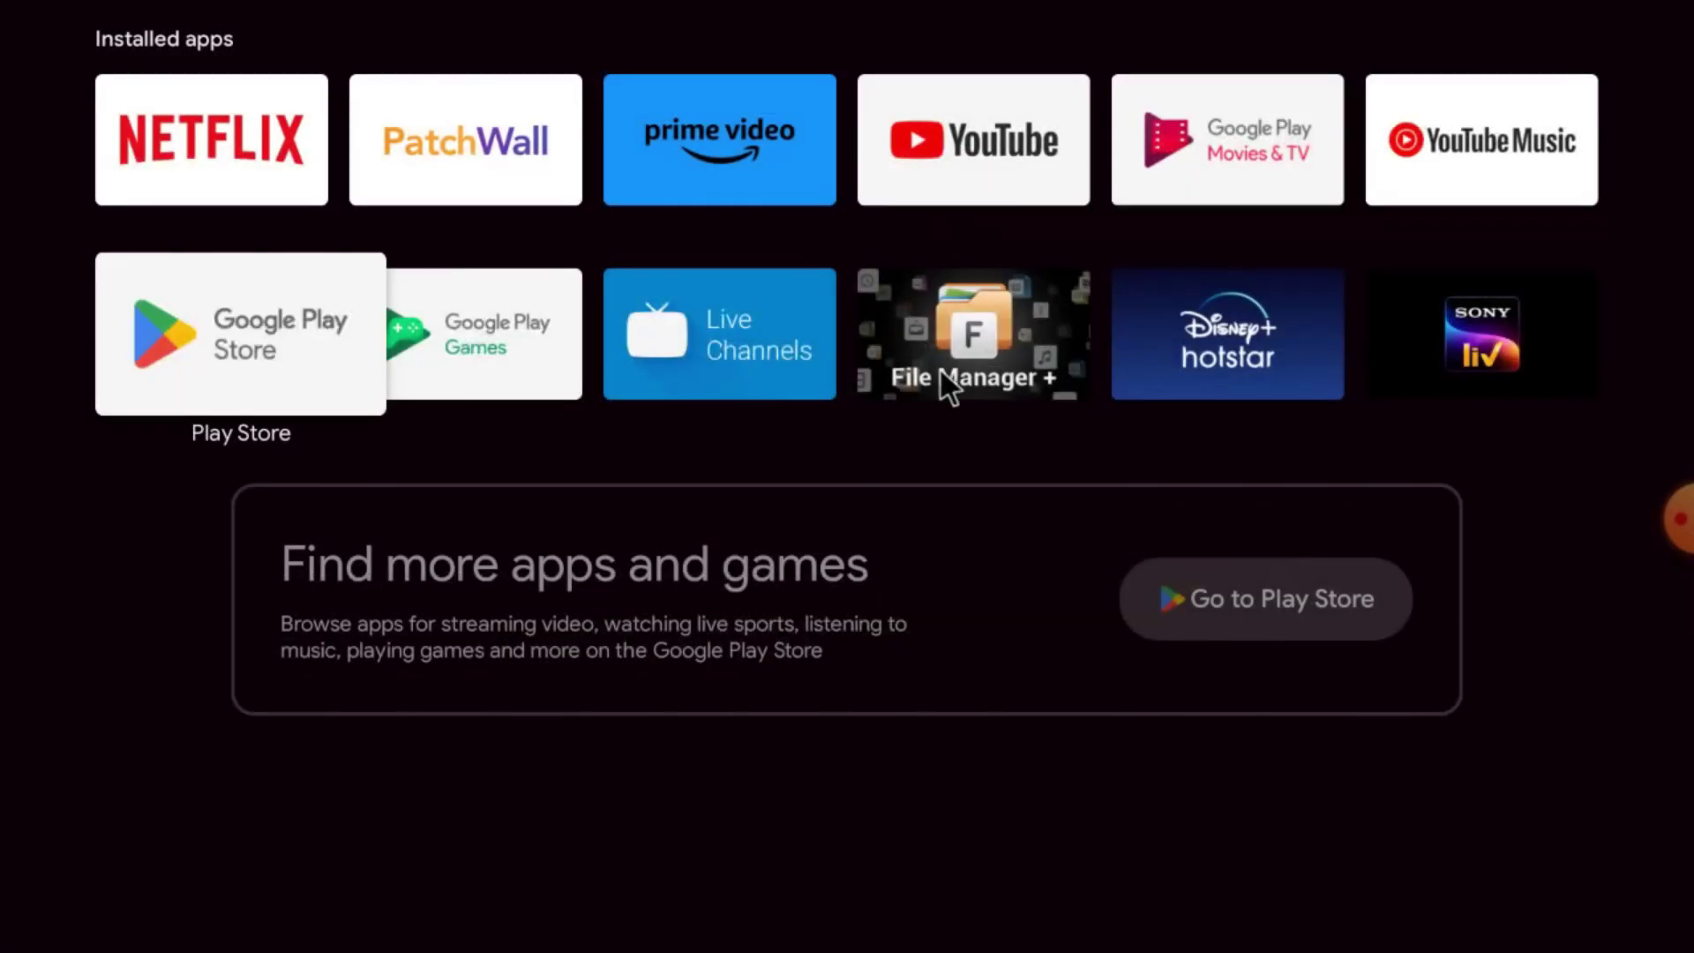
Launch File Manager + and let it detect the USB storage drive (324 MB / 30.8 GB)
left_click(964, 325)
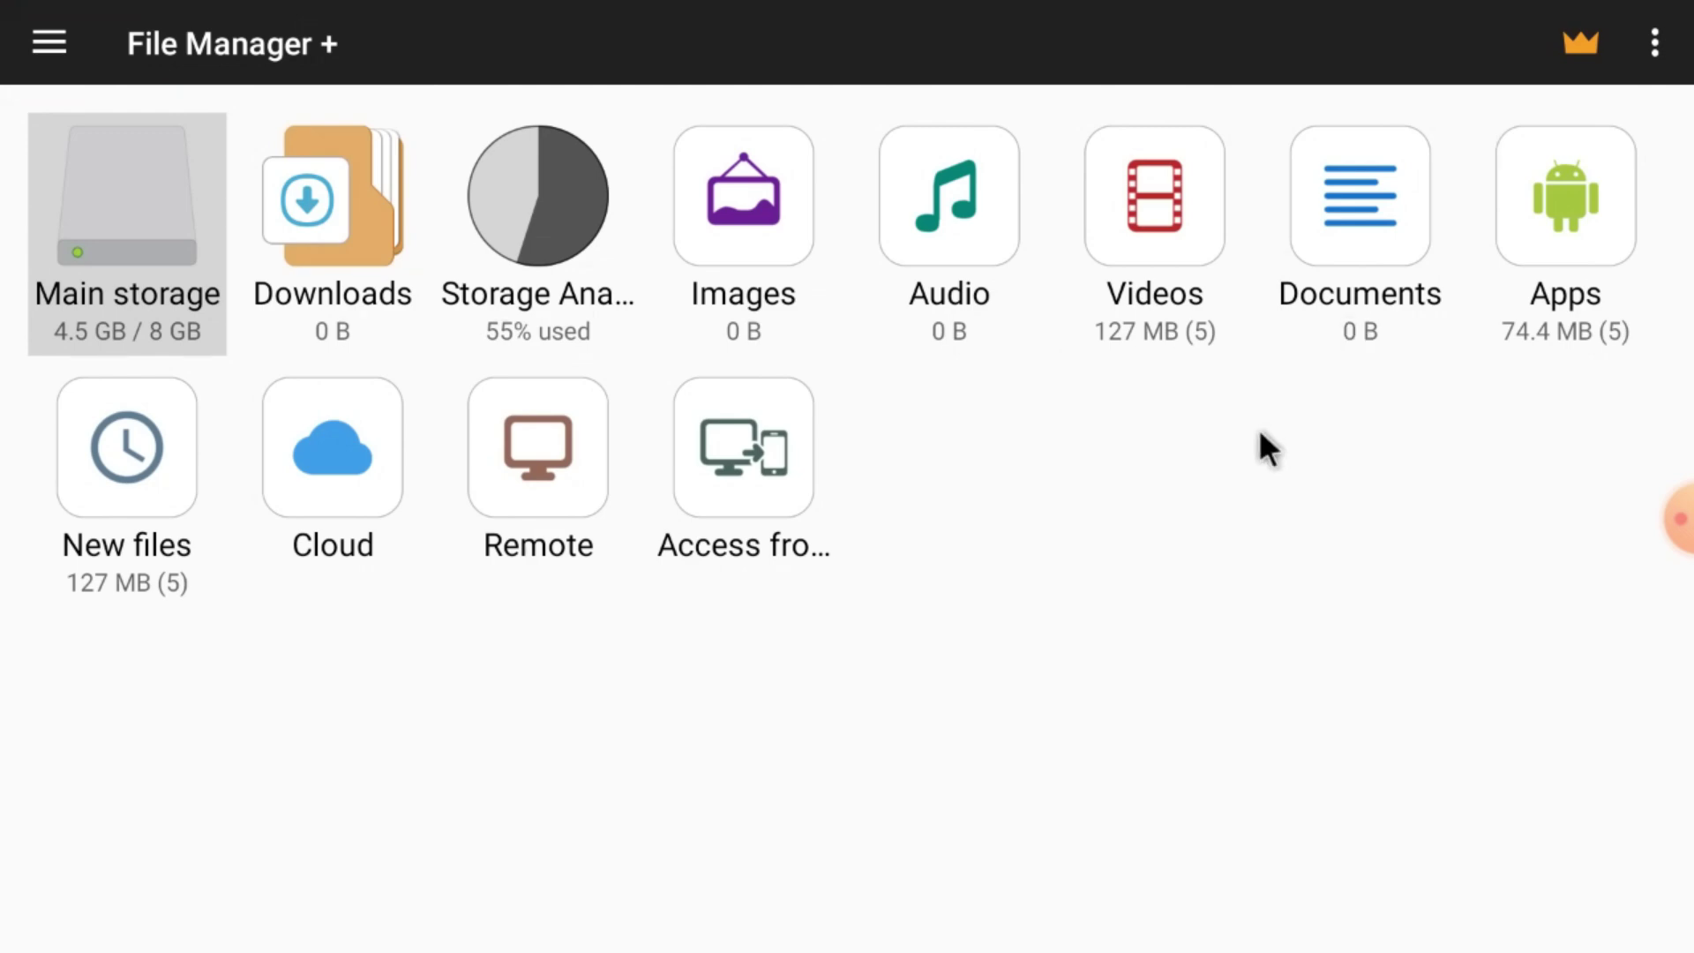
key("Escape")
key("Escape")
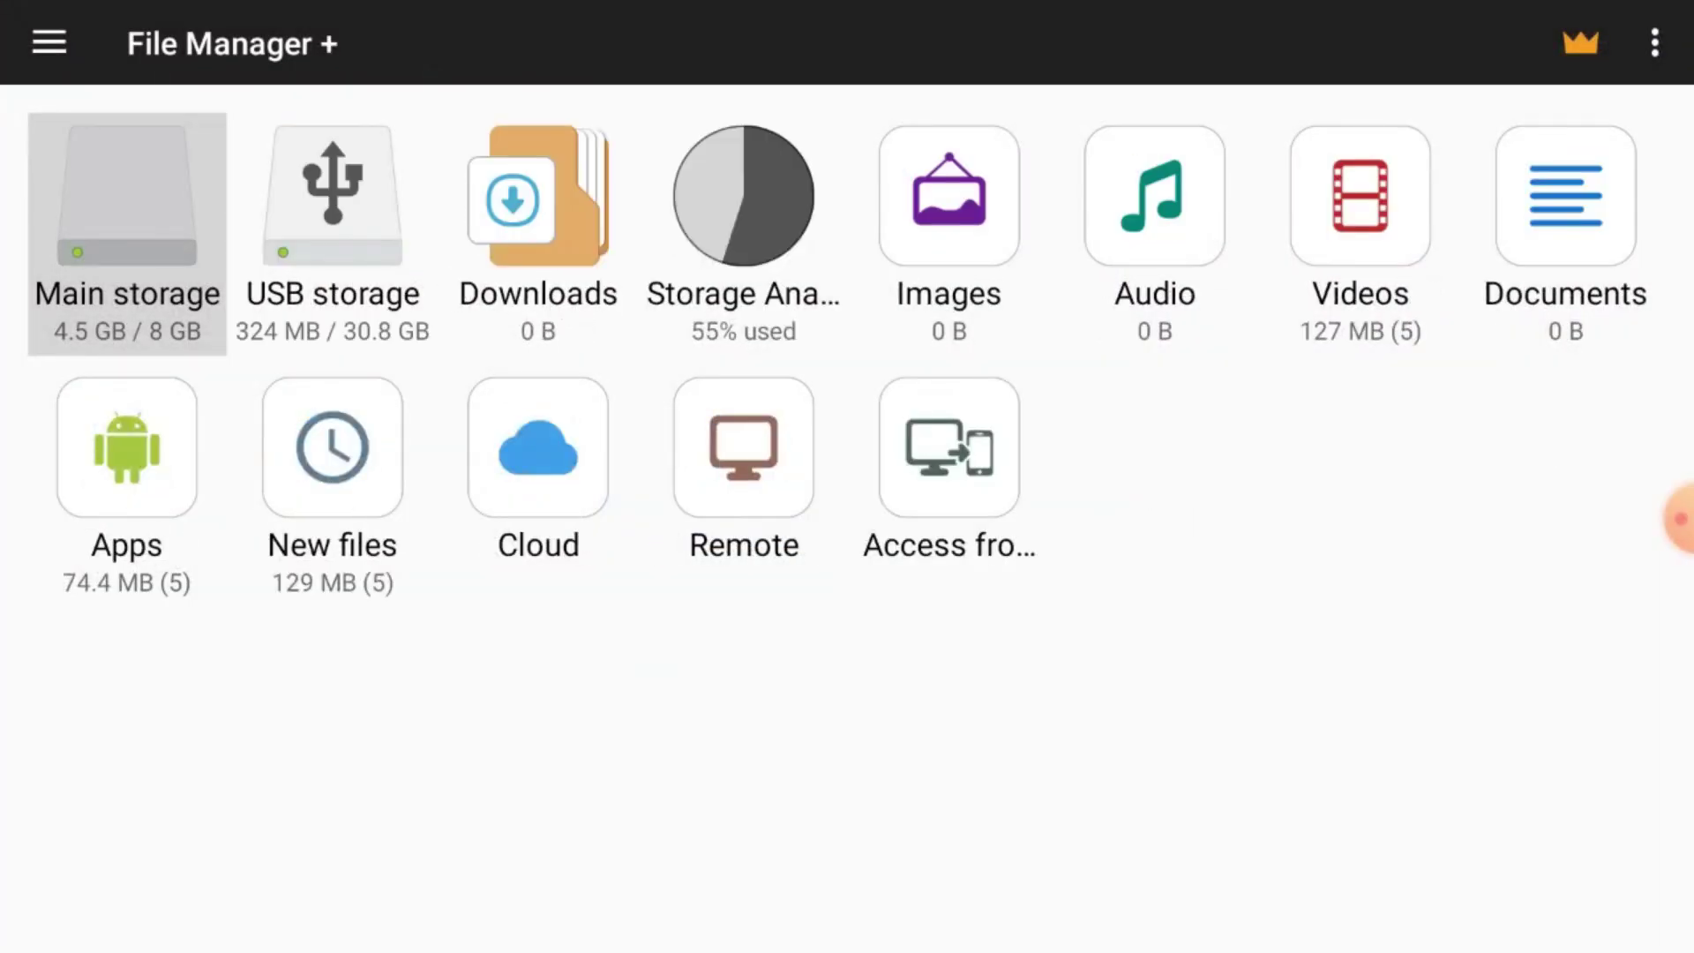
Browse the USB storage drive's APK files twice, then back out of File Manager +
left_click(291, 228)
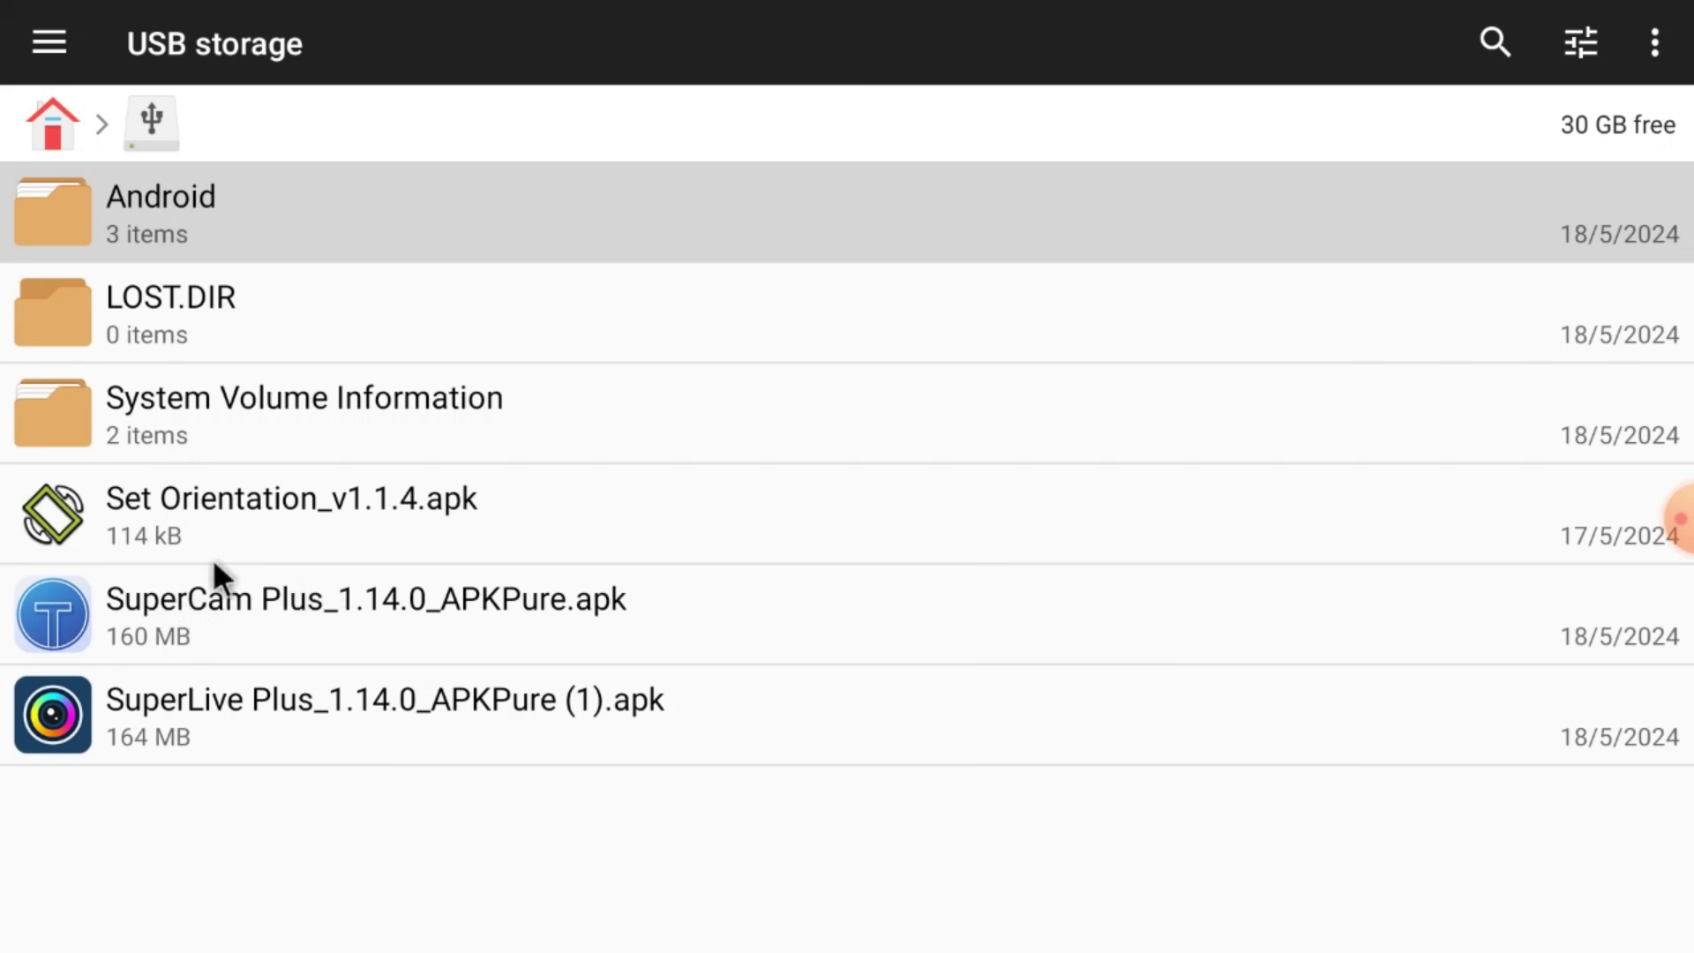
key("Escape")
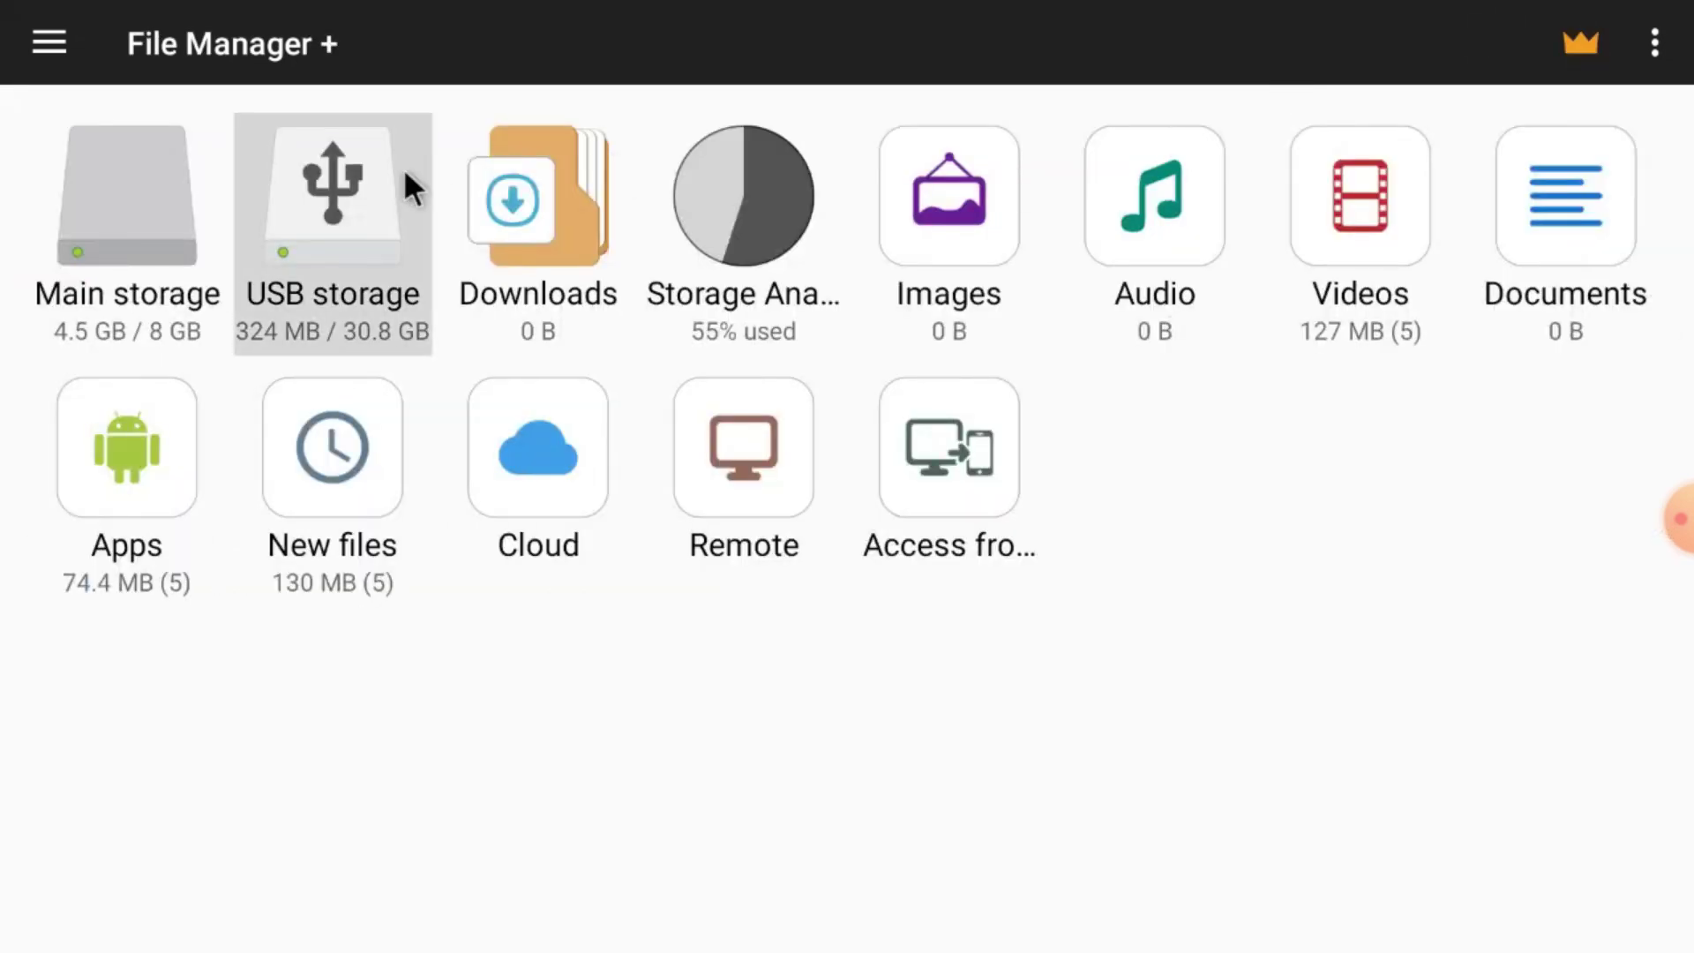
left_click(346, 227)
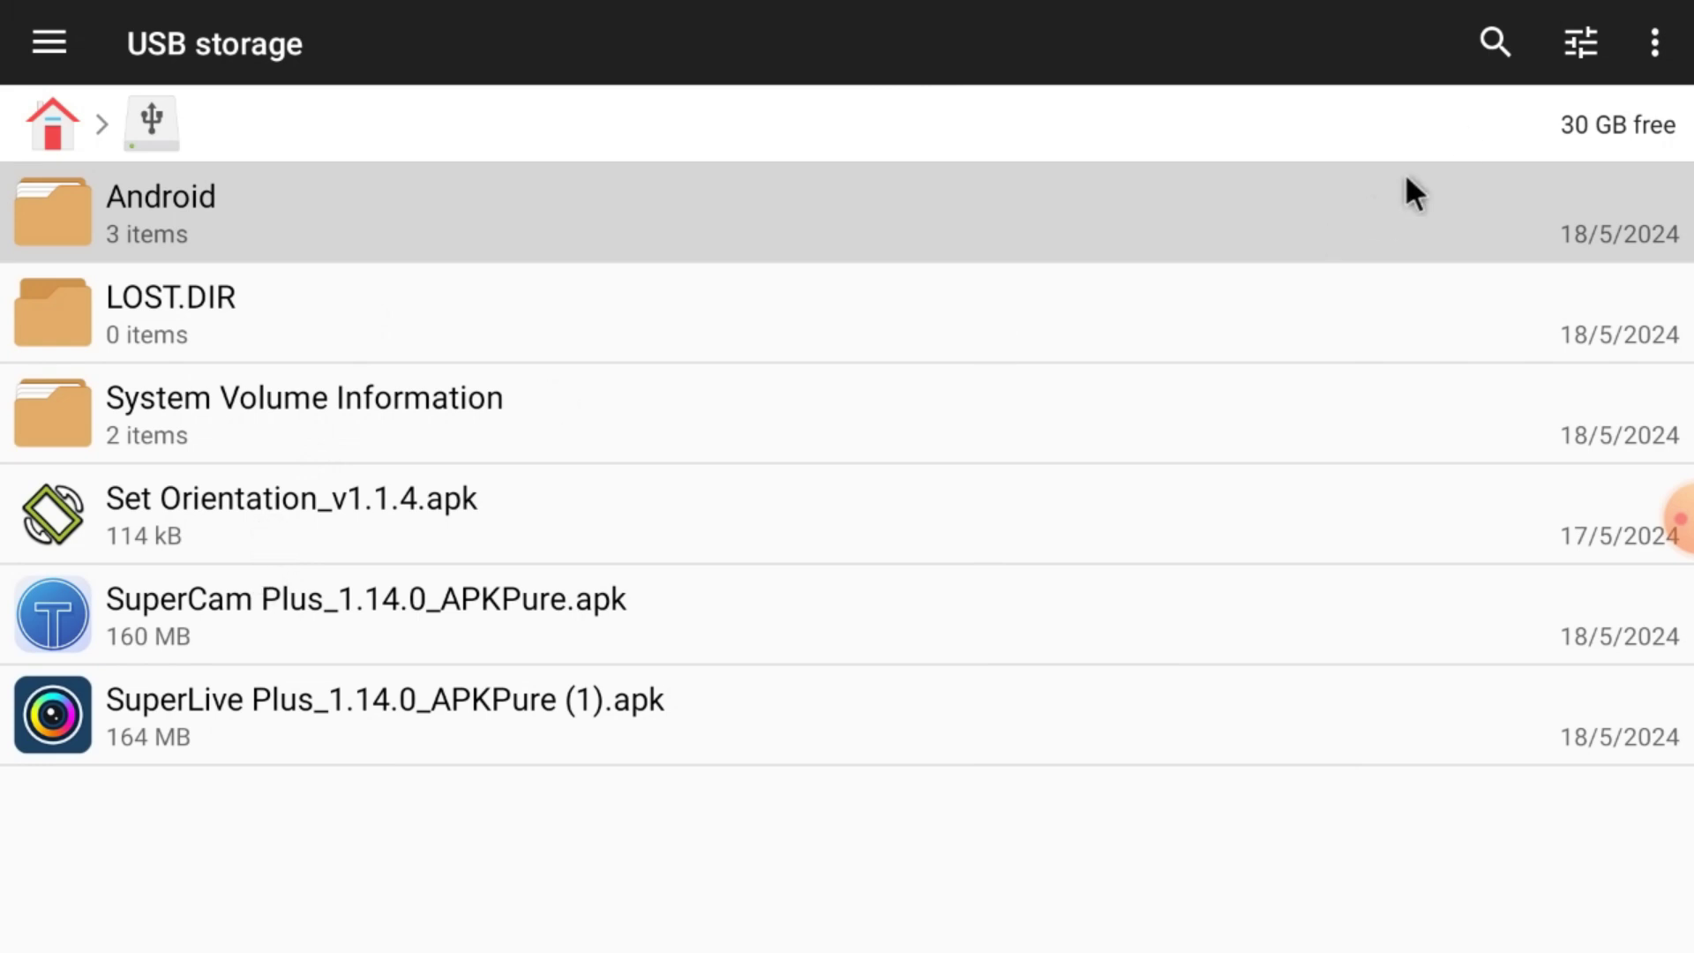
right_click(1171, 43)
right_click(1169, 42)
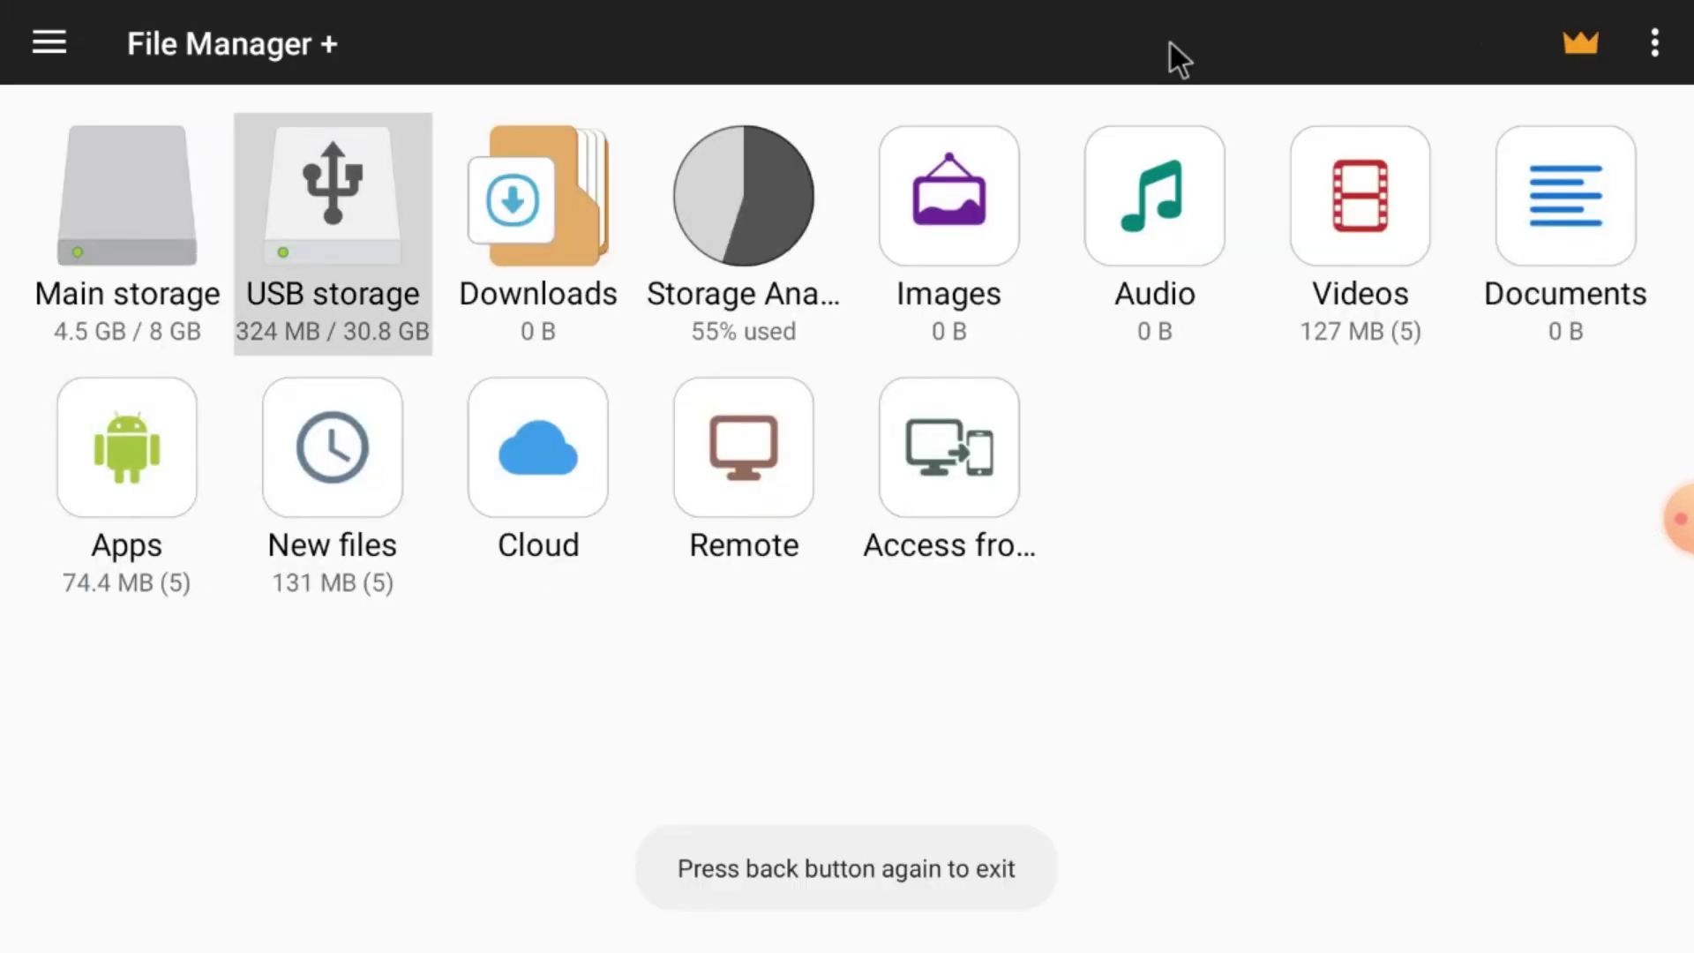
right_click(1170, 42)
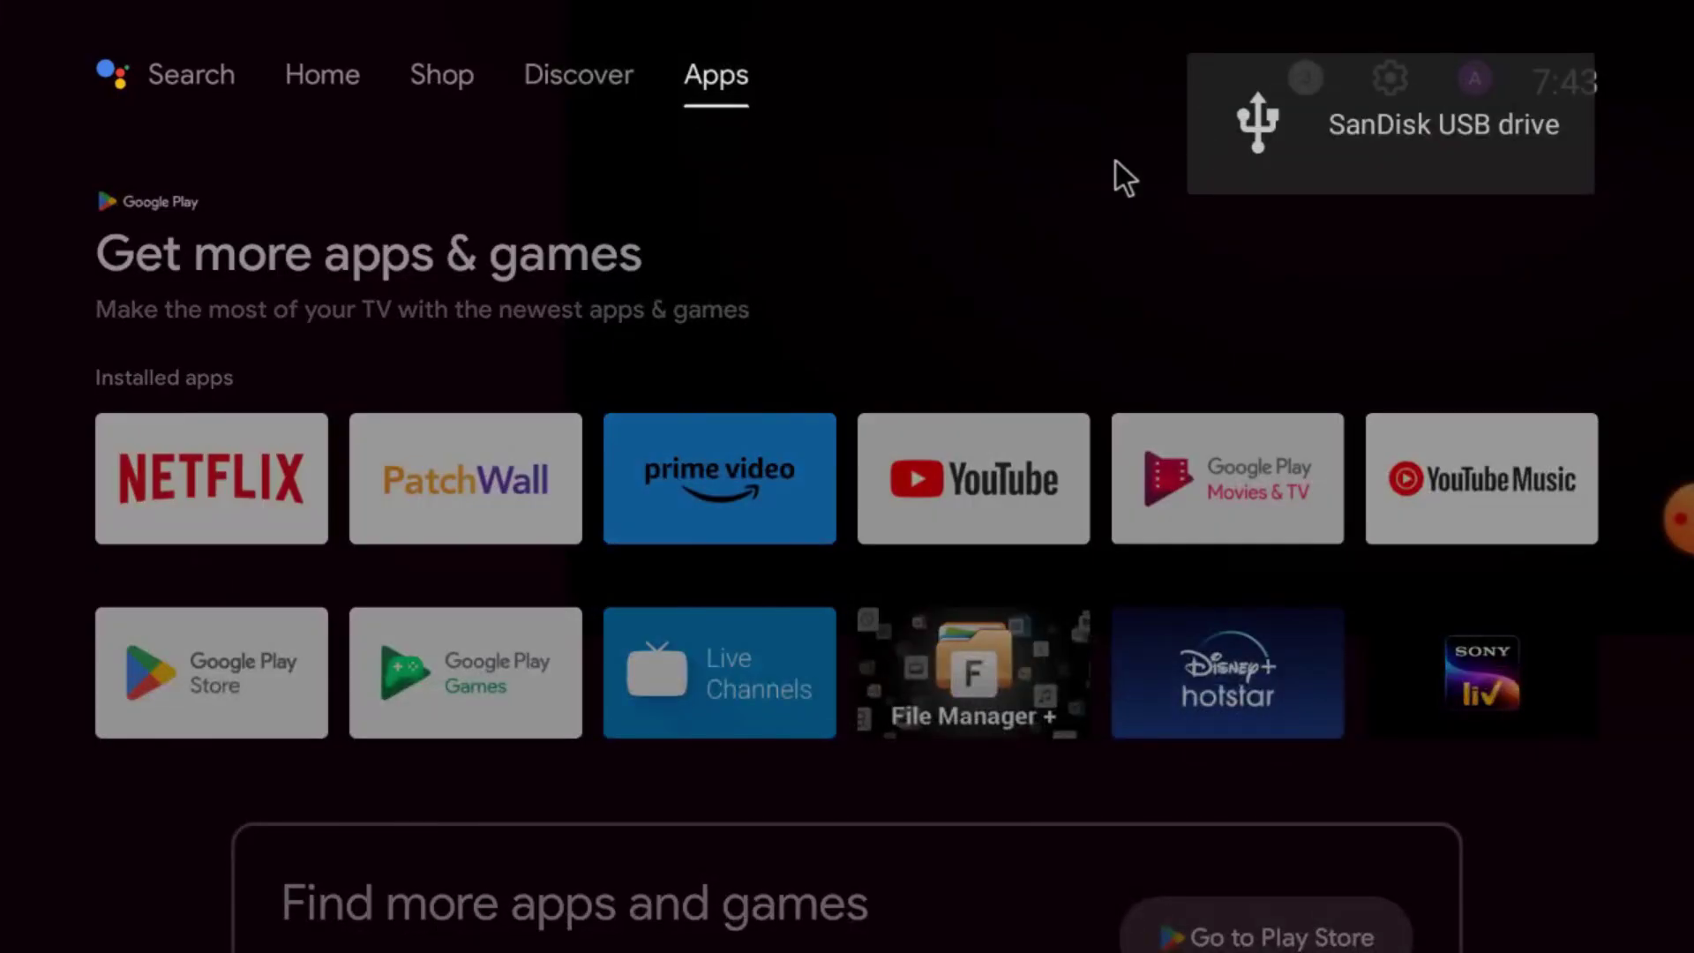
Open Google Play briefly and return to the TV apps screen
left_click(1100, 159)
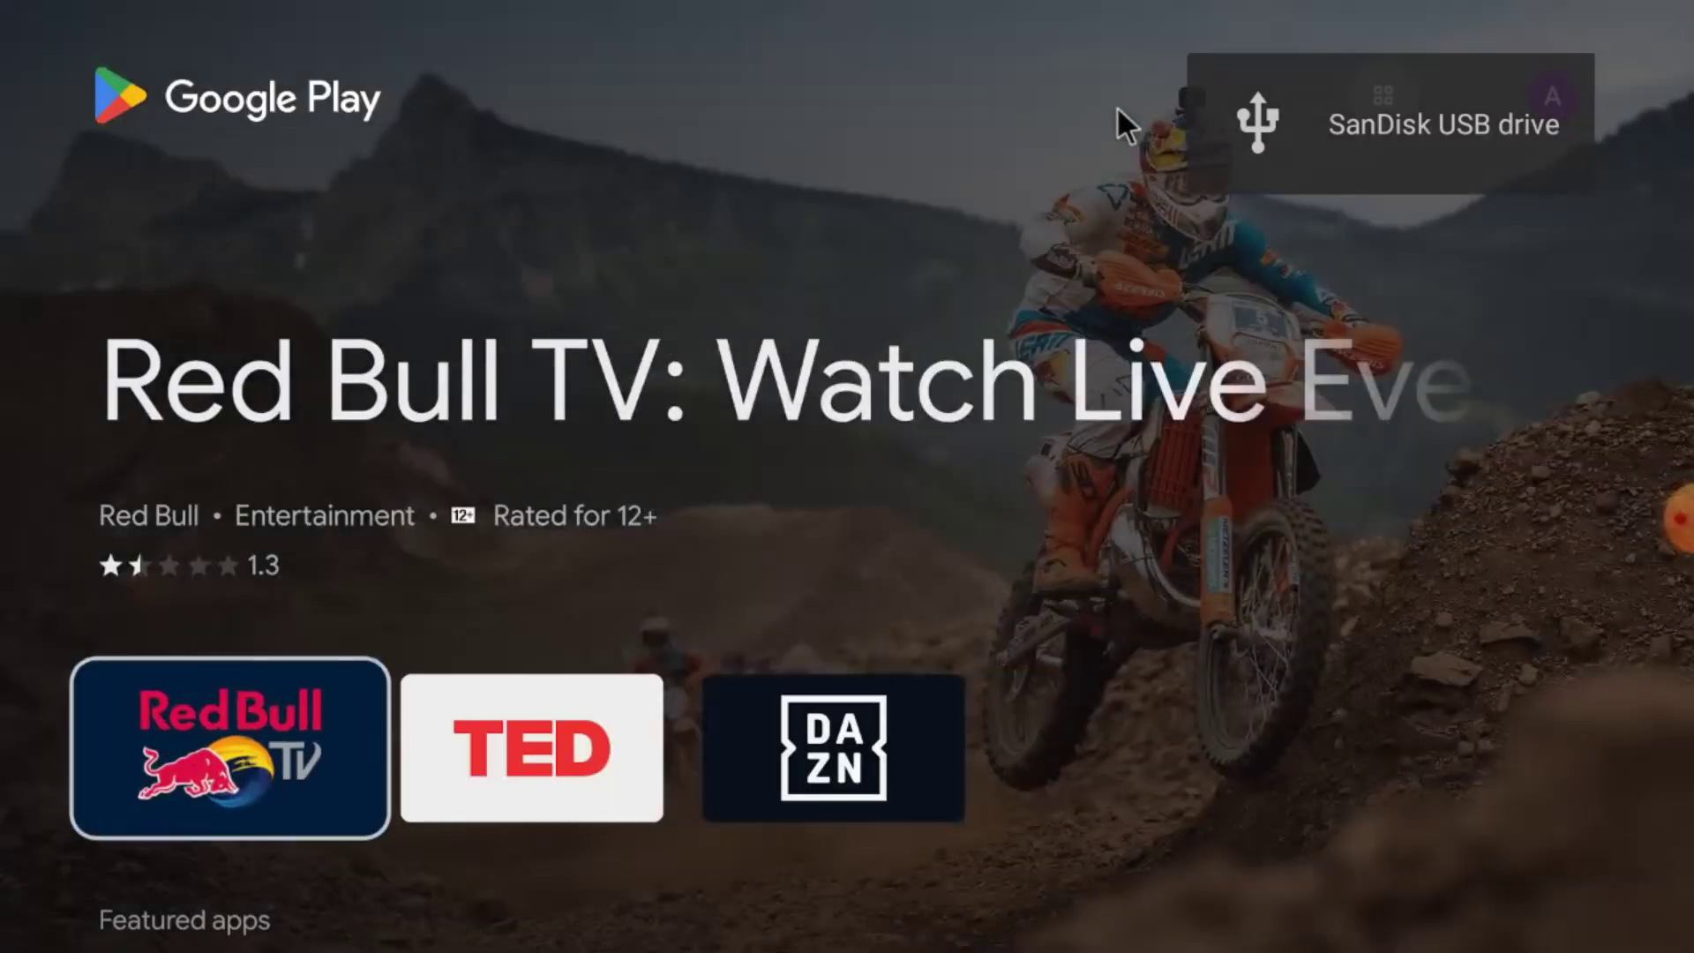
left_click(1116, 105)
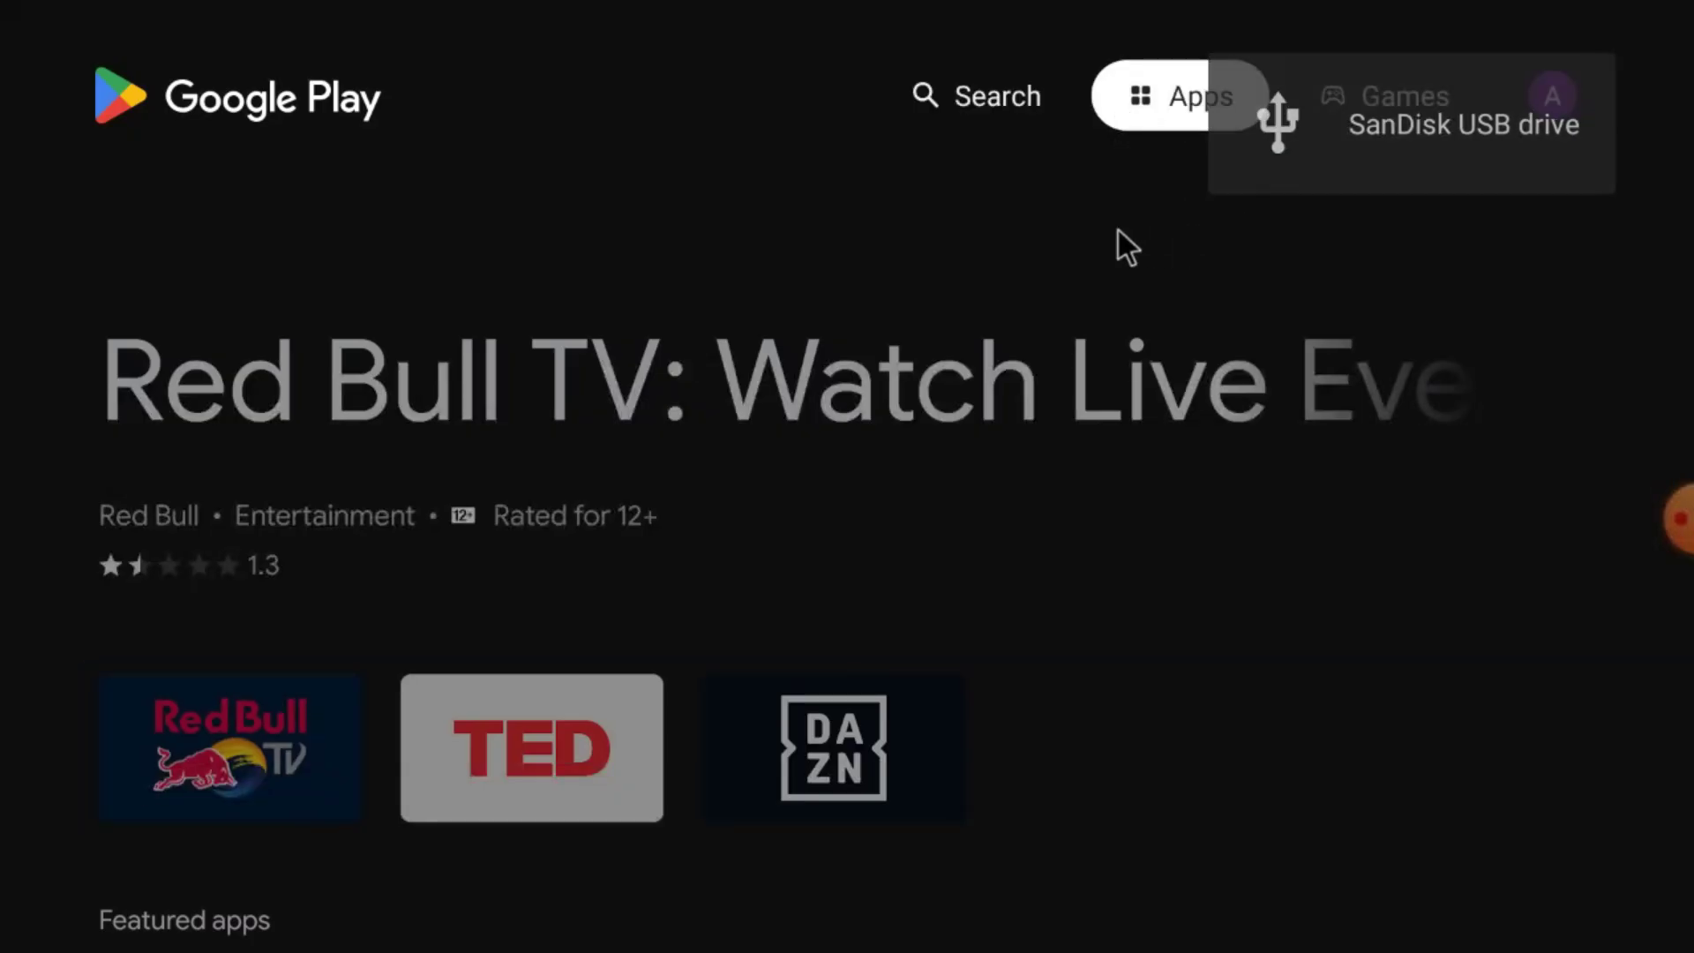
right_click(1065, 225)
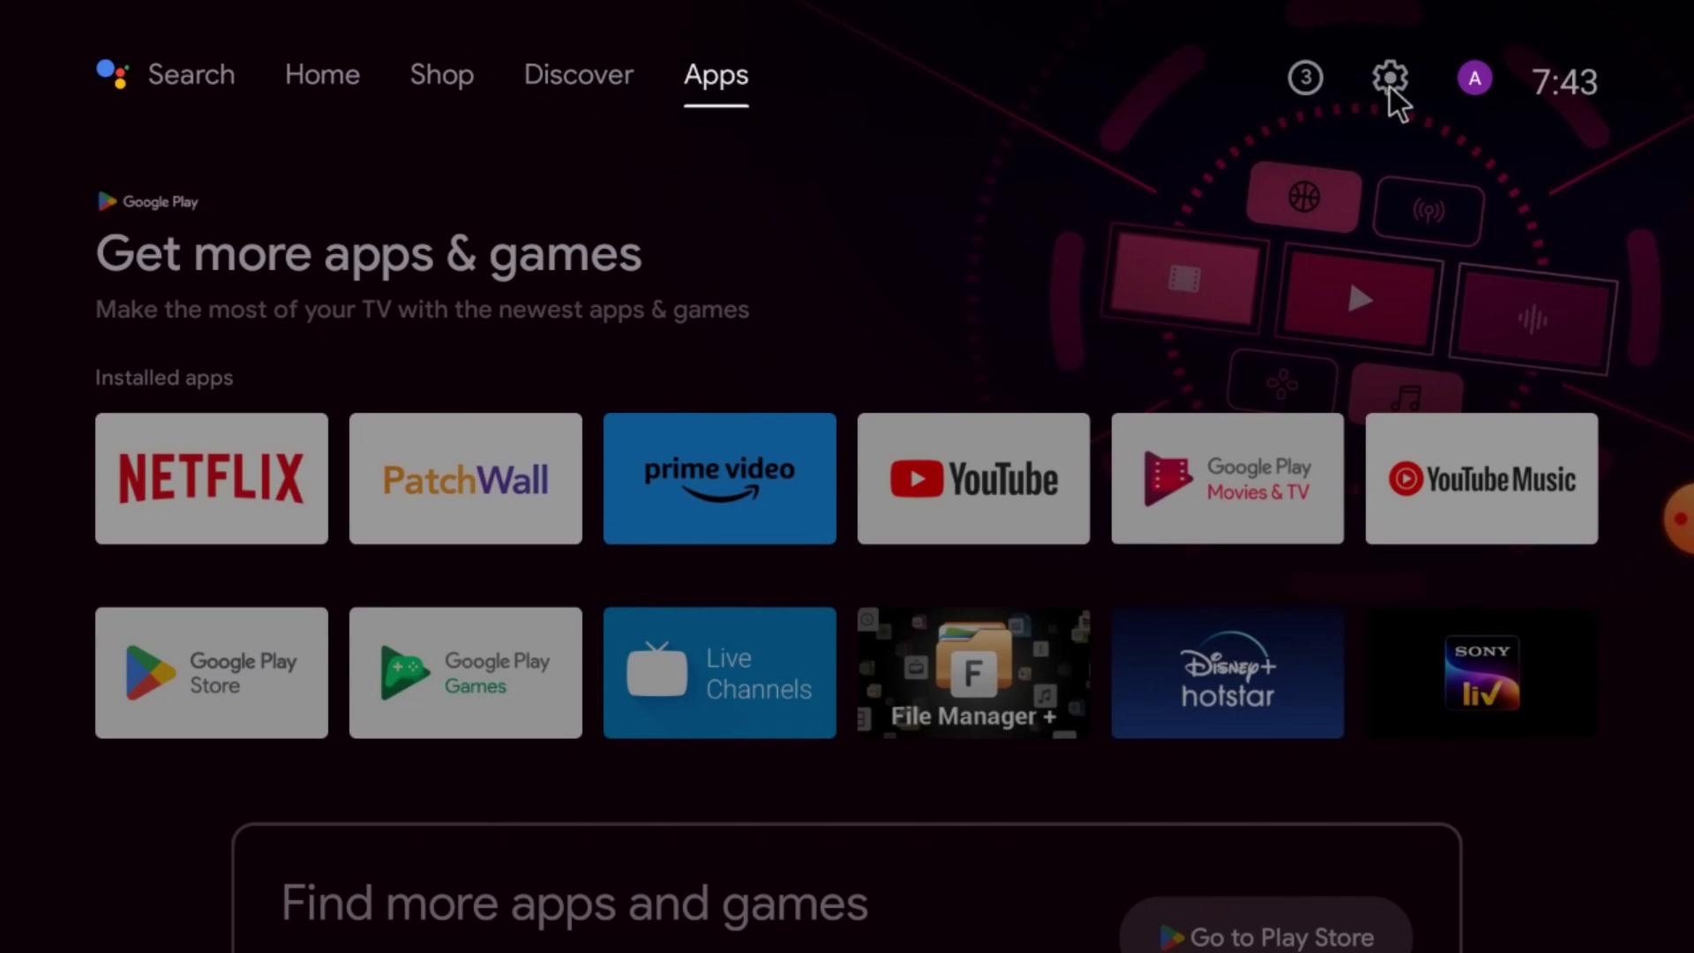
Under Device Preferences > Security & restrictions, allow File Manager + as an unknown source, then close Settings
left_click(1386, 84)
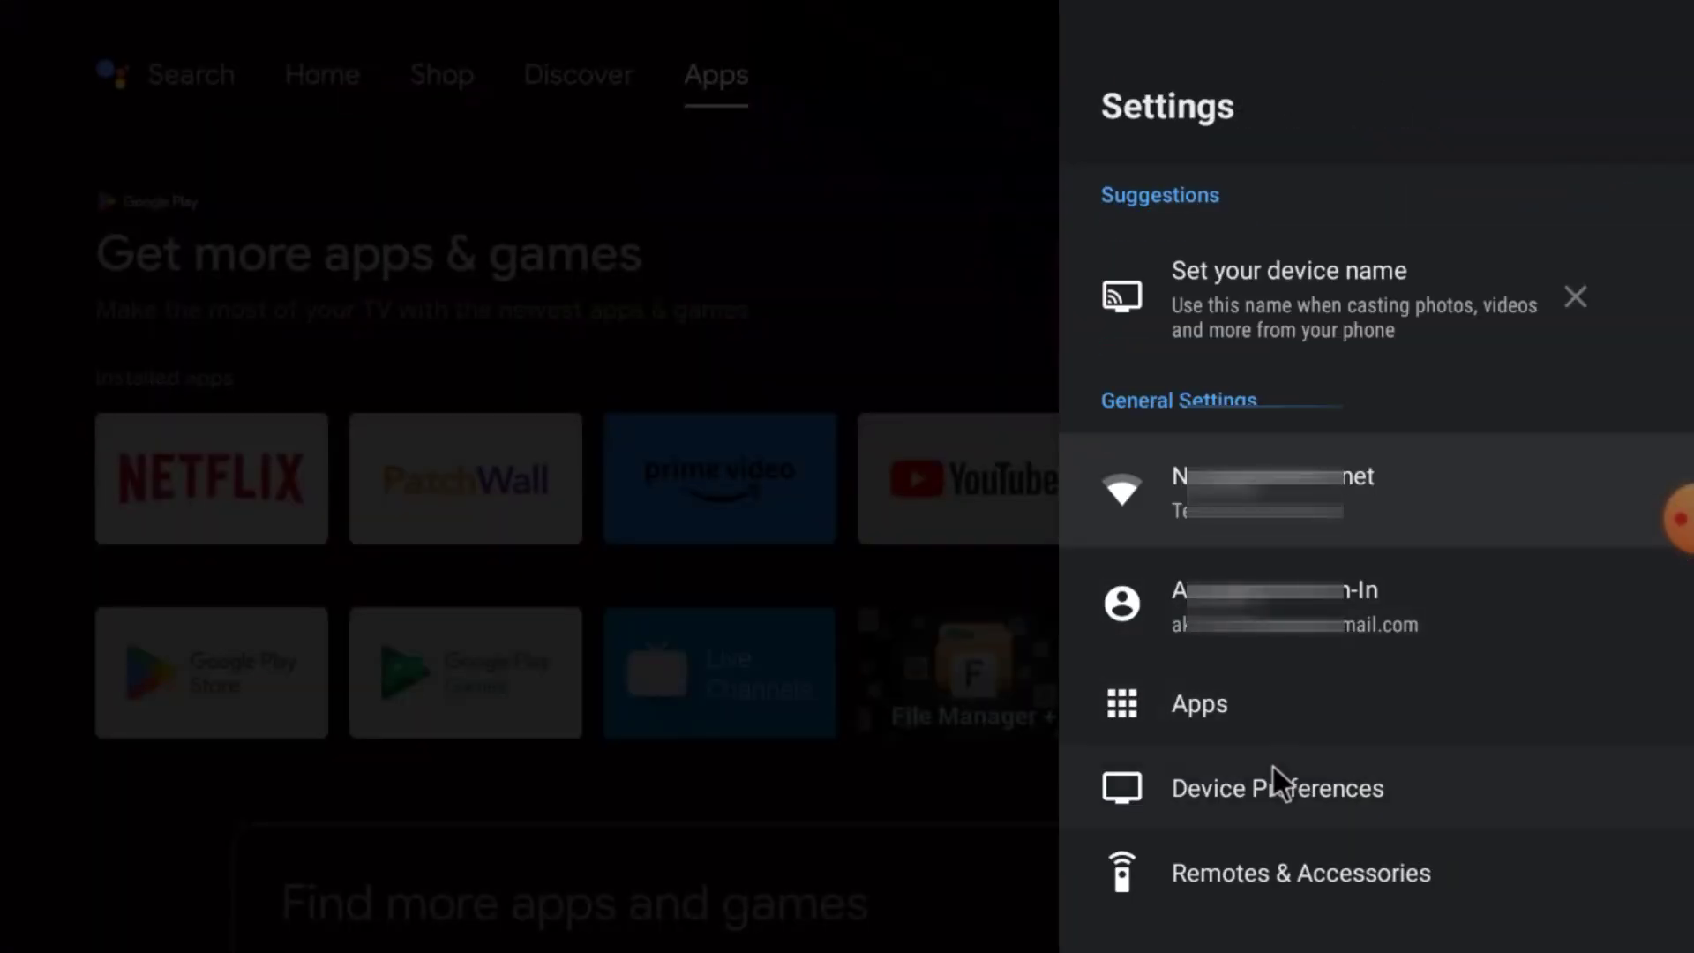
left_click(1272, 766)
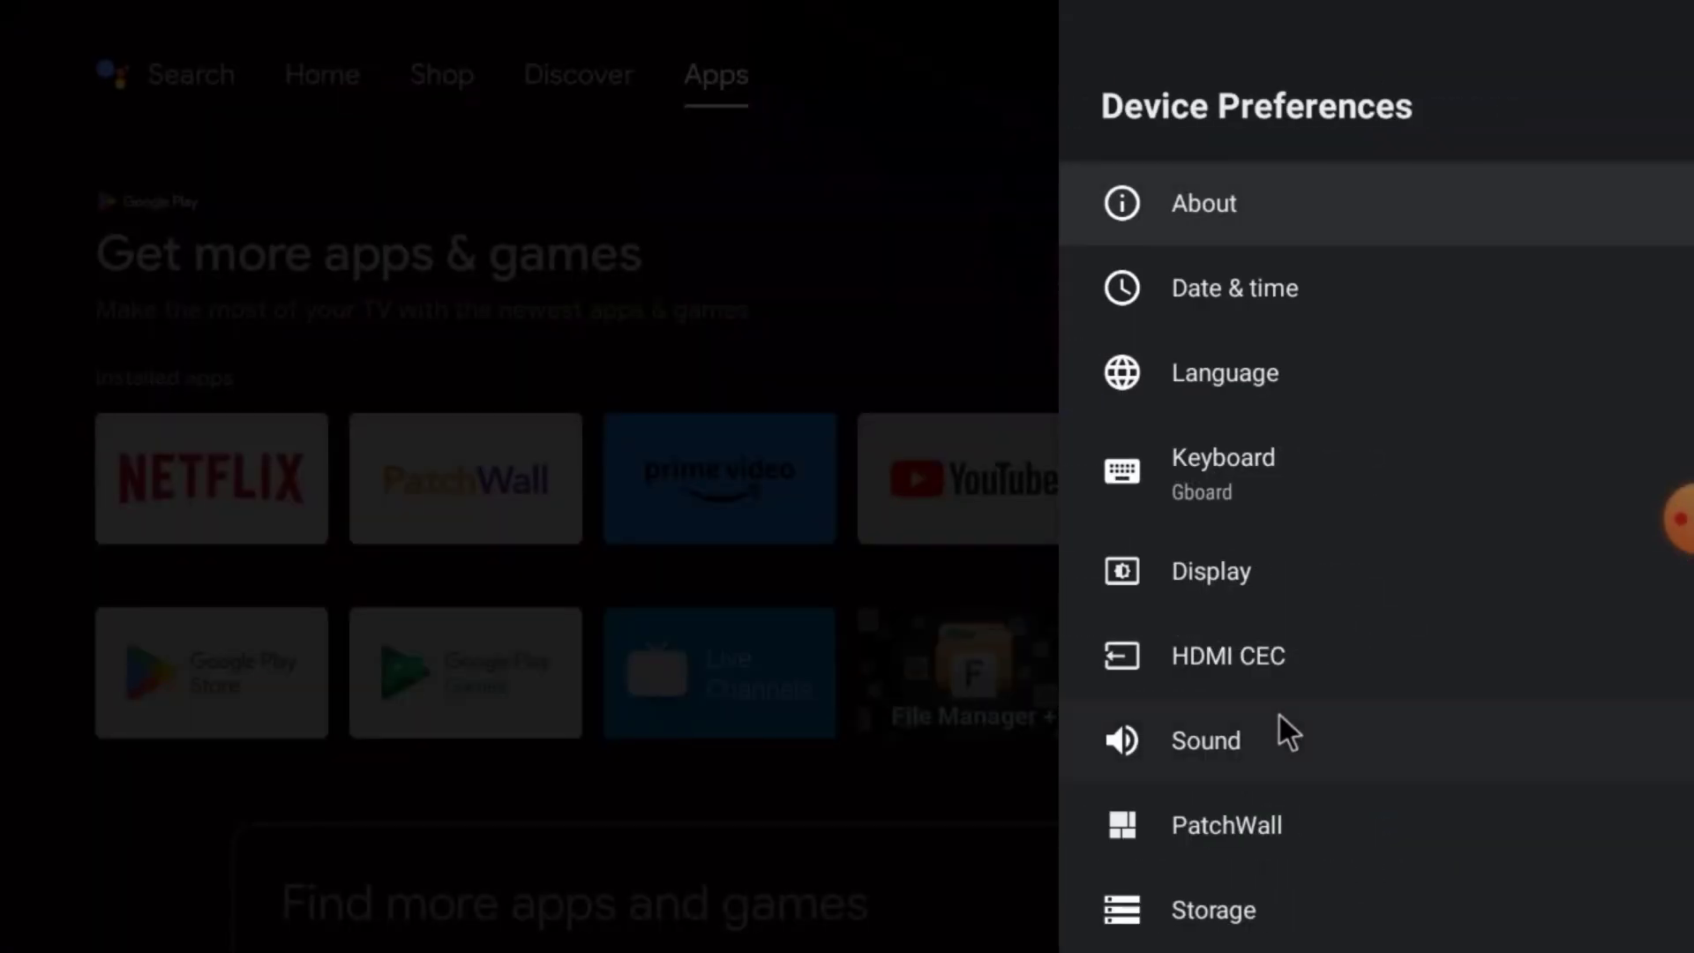
scroll(1279, 716, "down", 3)
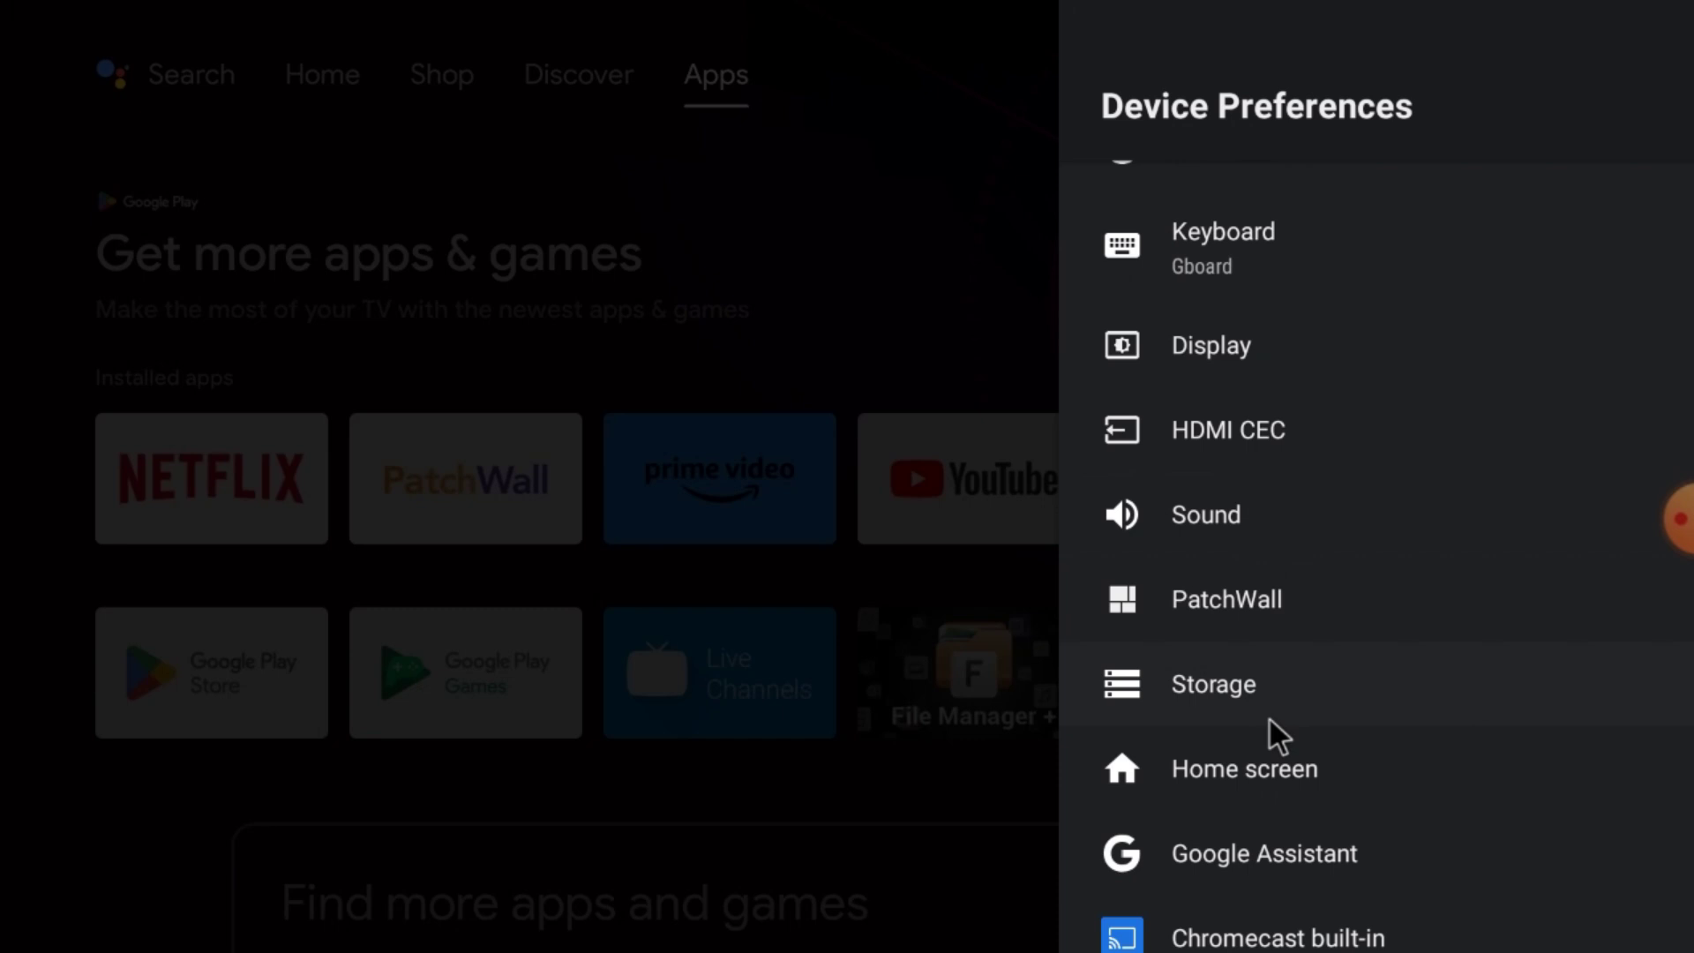
scroll(1276, 734, "down", 5)
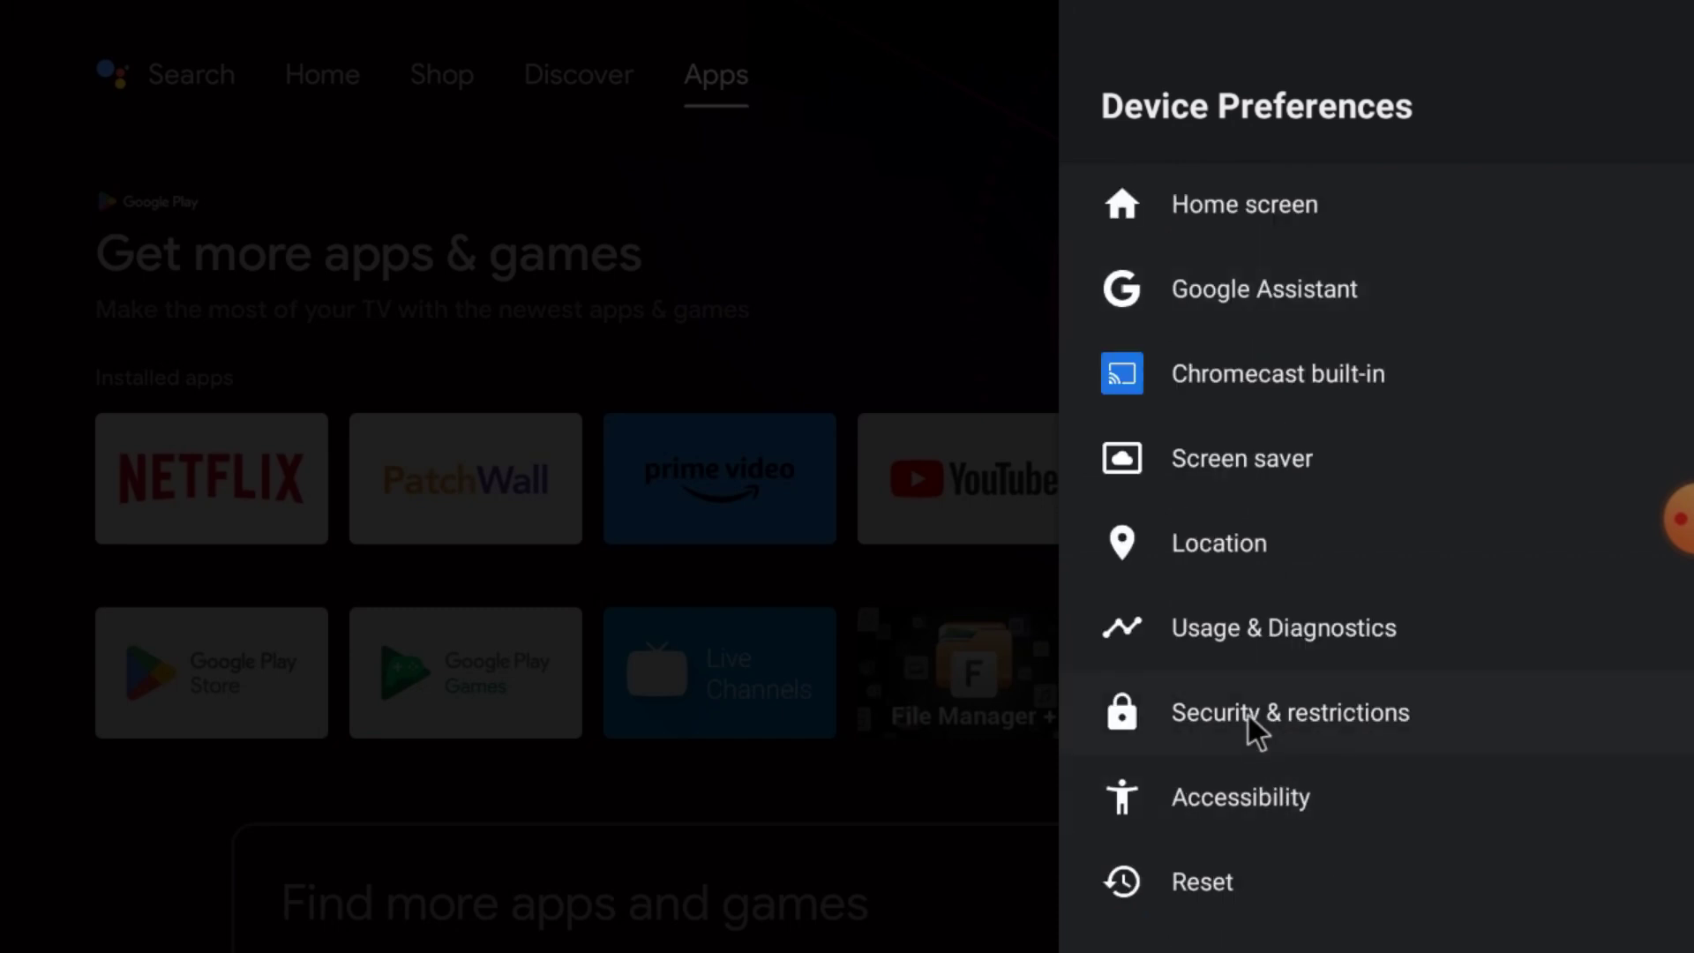
left_click(1254, 731)
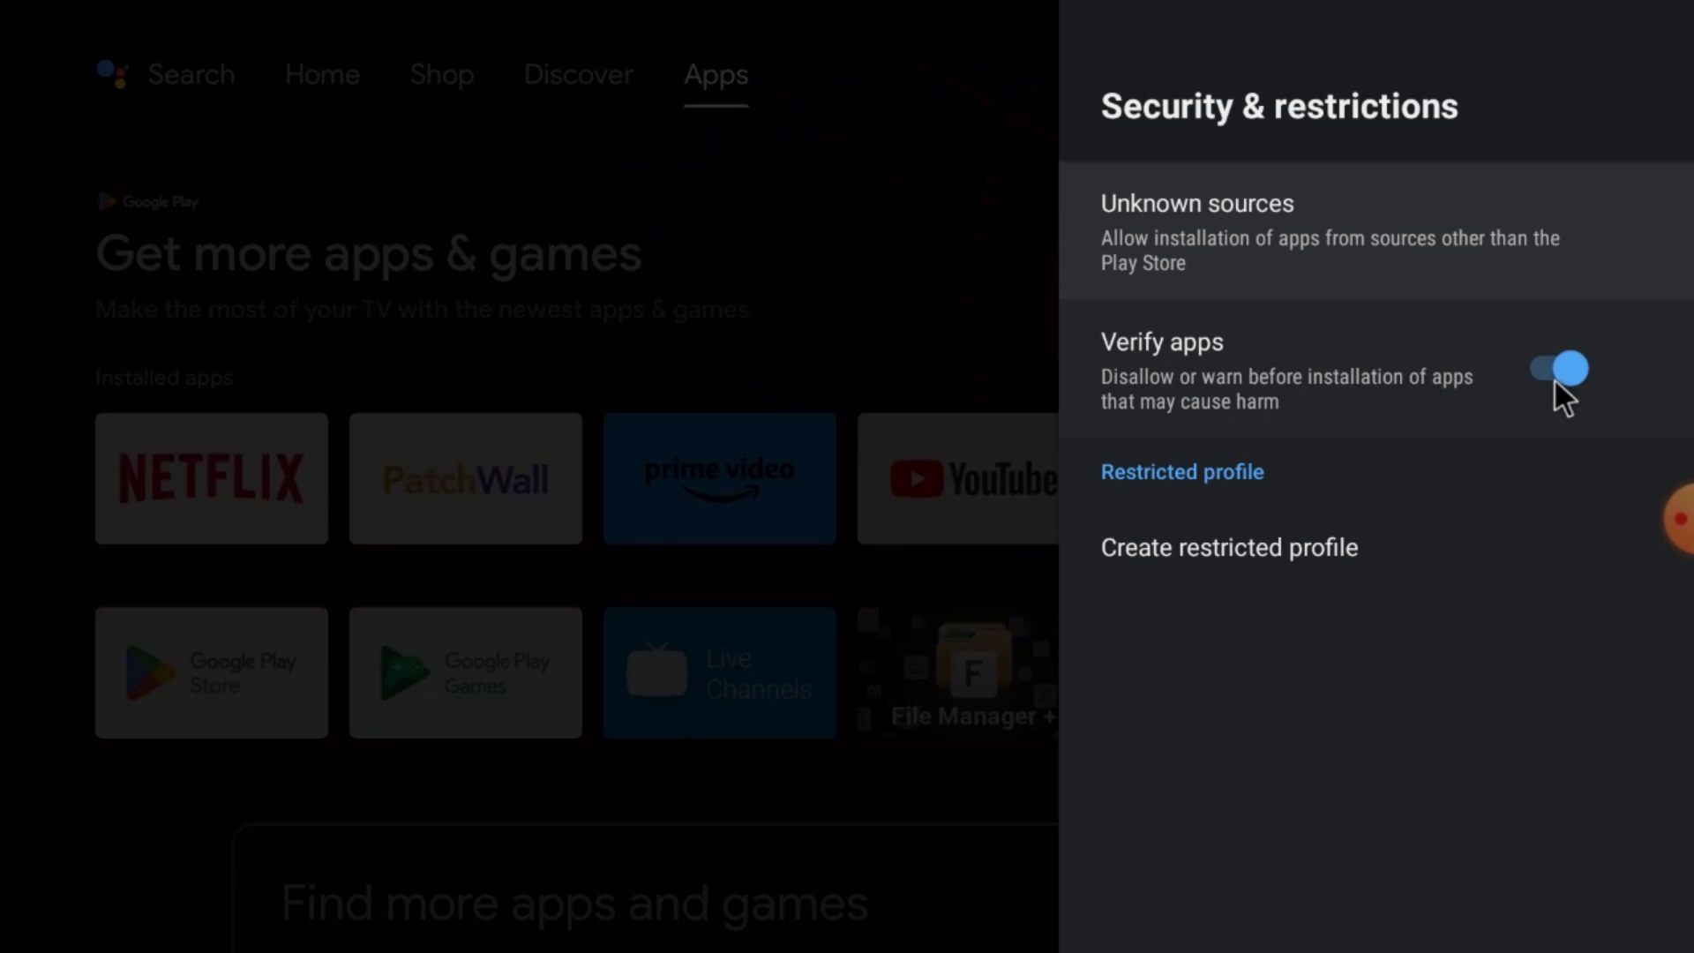
left_click(1318, 243)
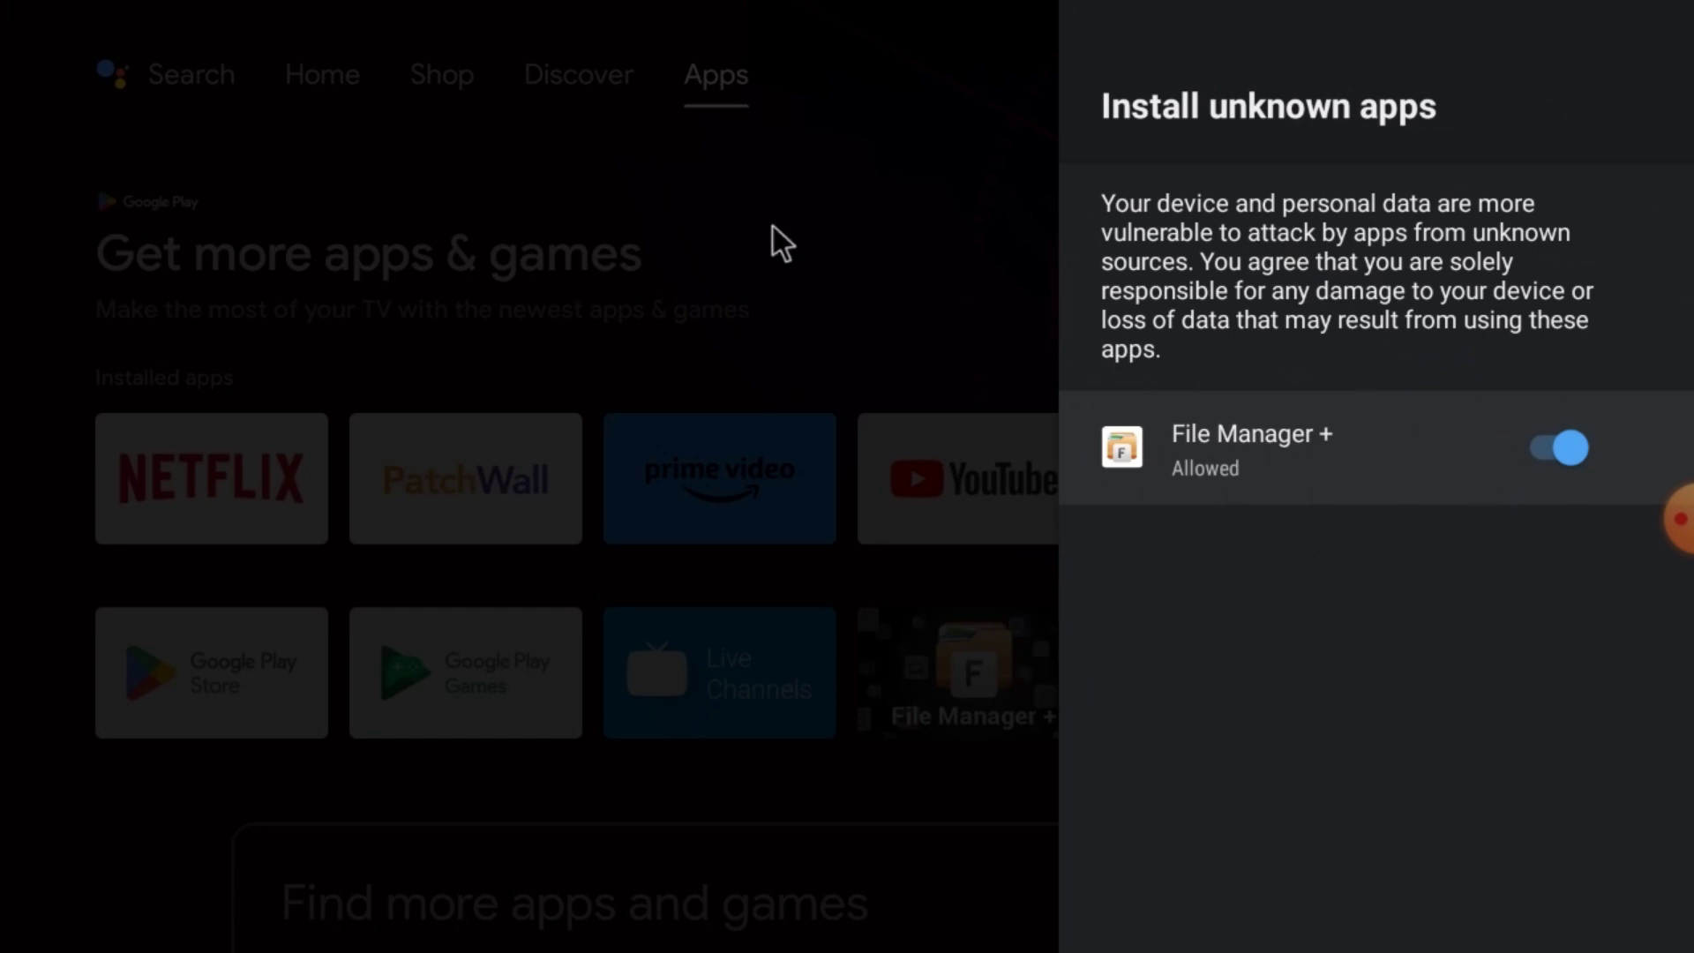
key("Escape")
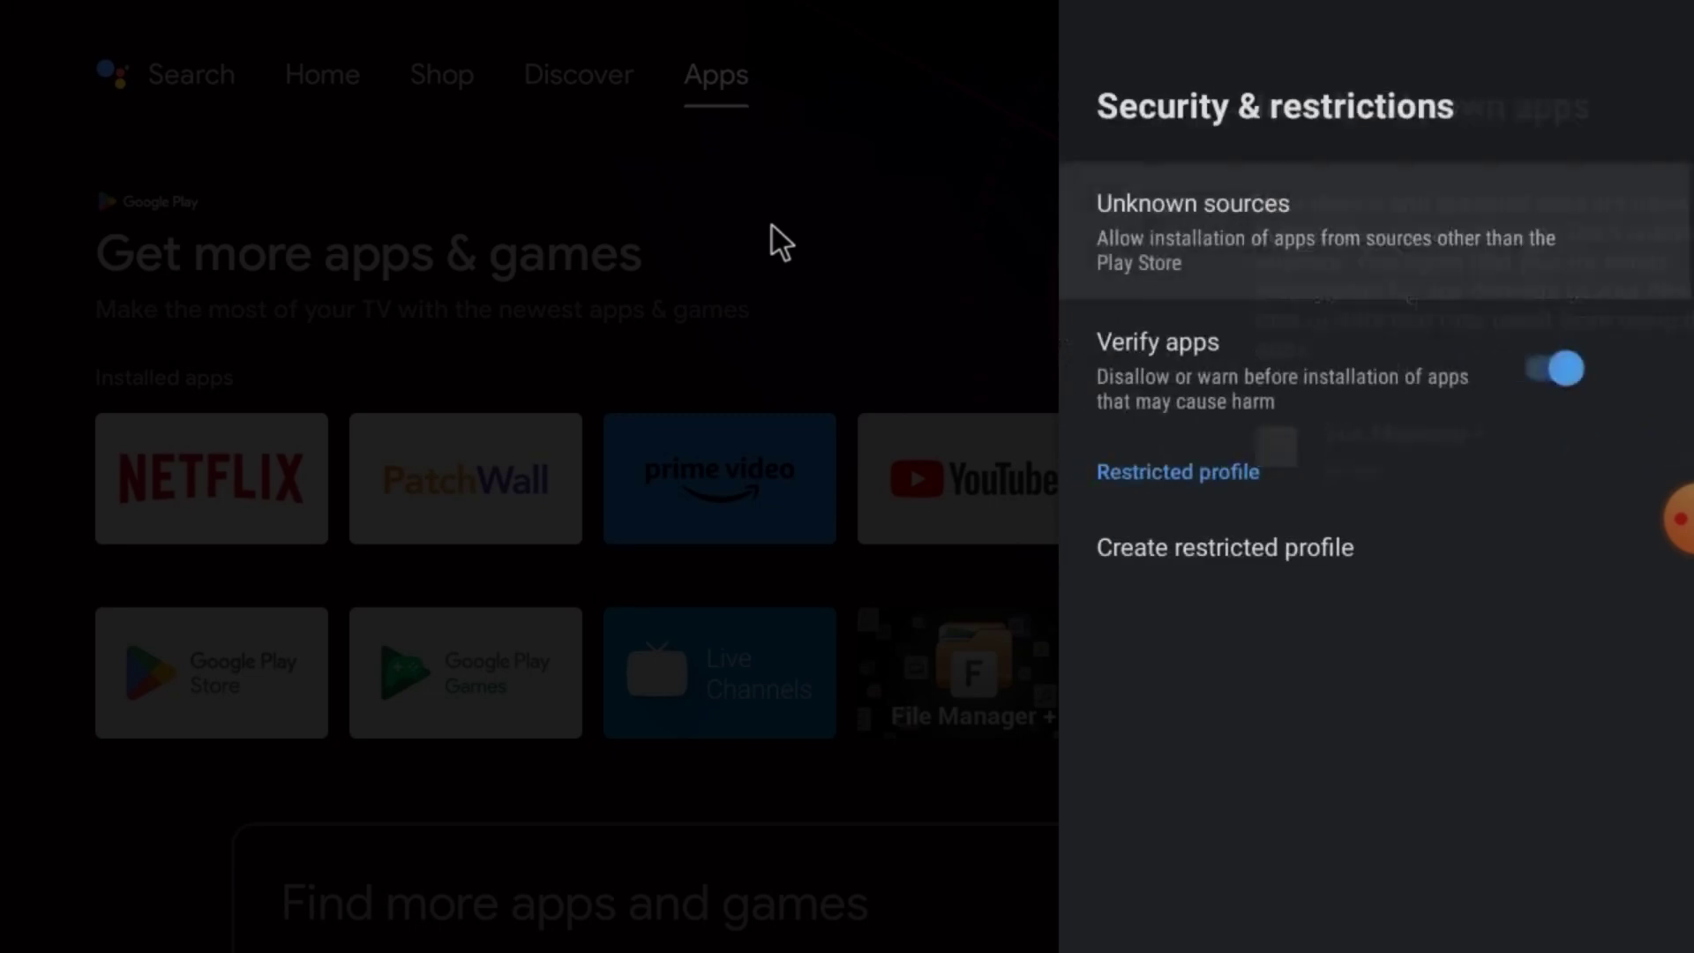
key("Escape")
key("Escape")
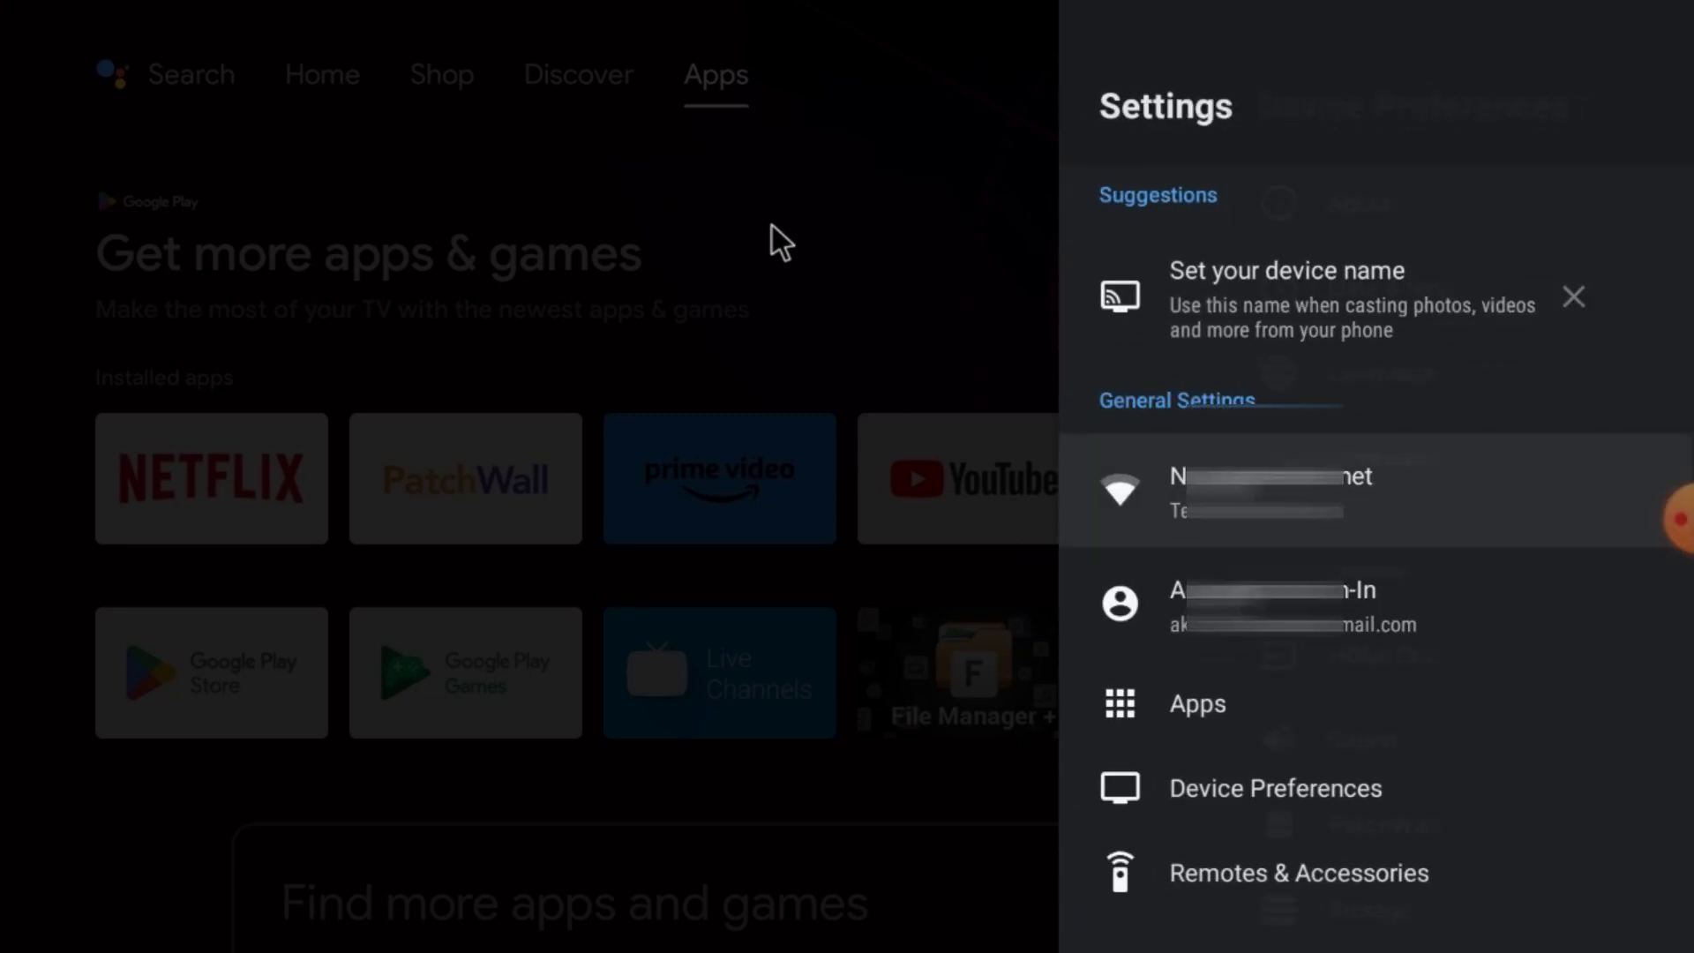
key("Escape")
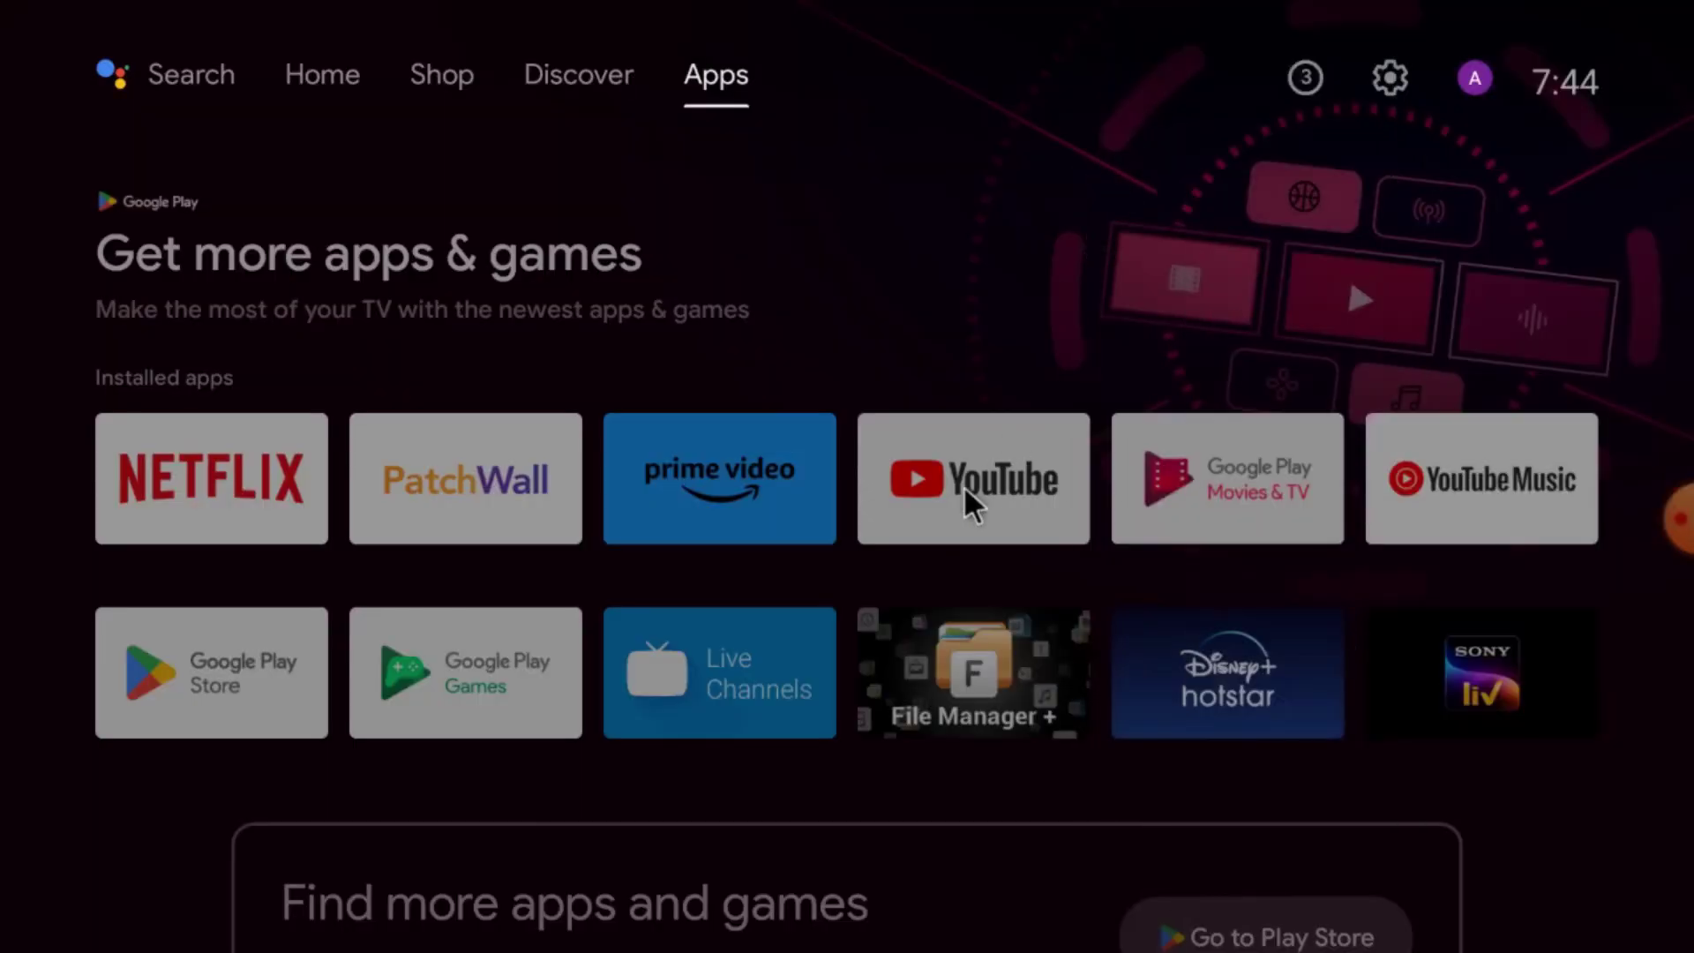
Launch File Manager + and exit it back to the home screen
left_click(933, 653)
key("Escape")
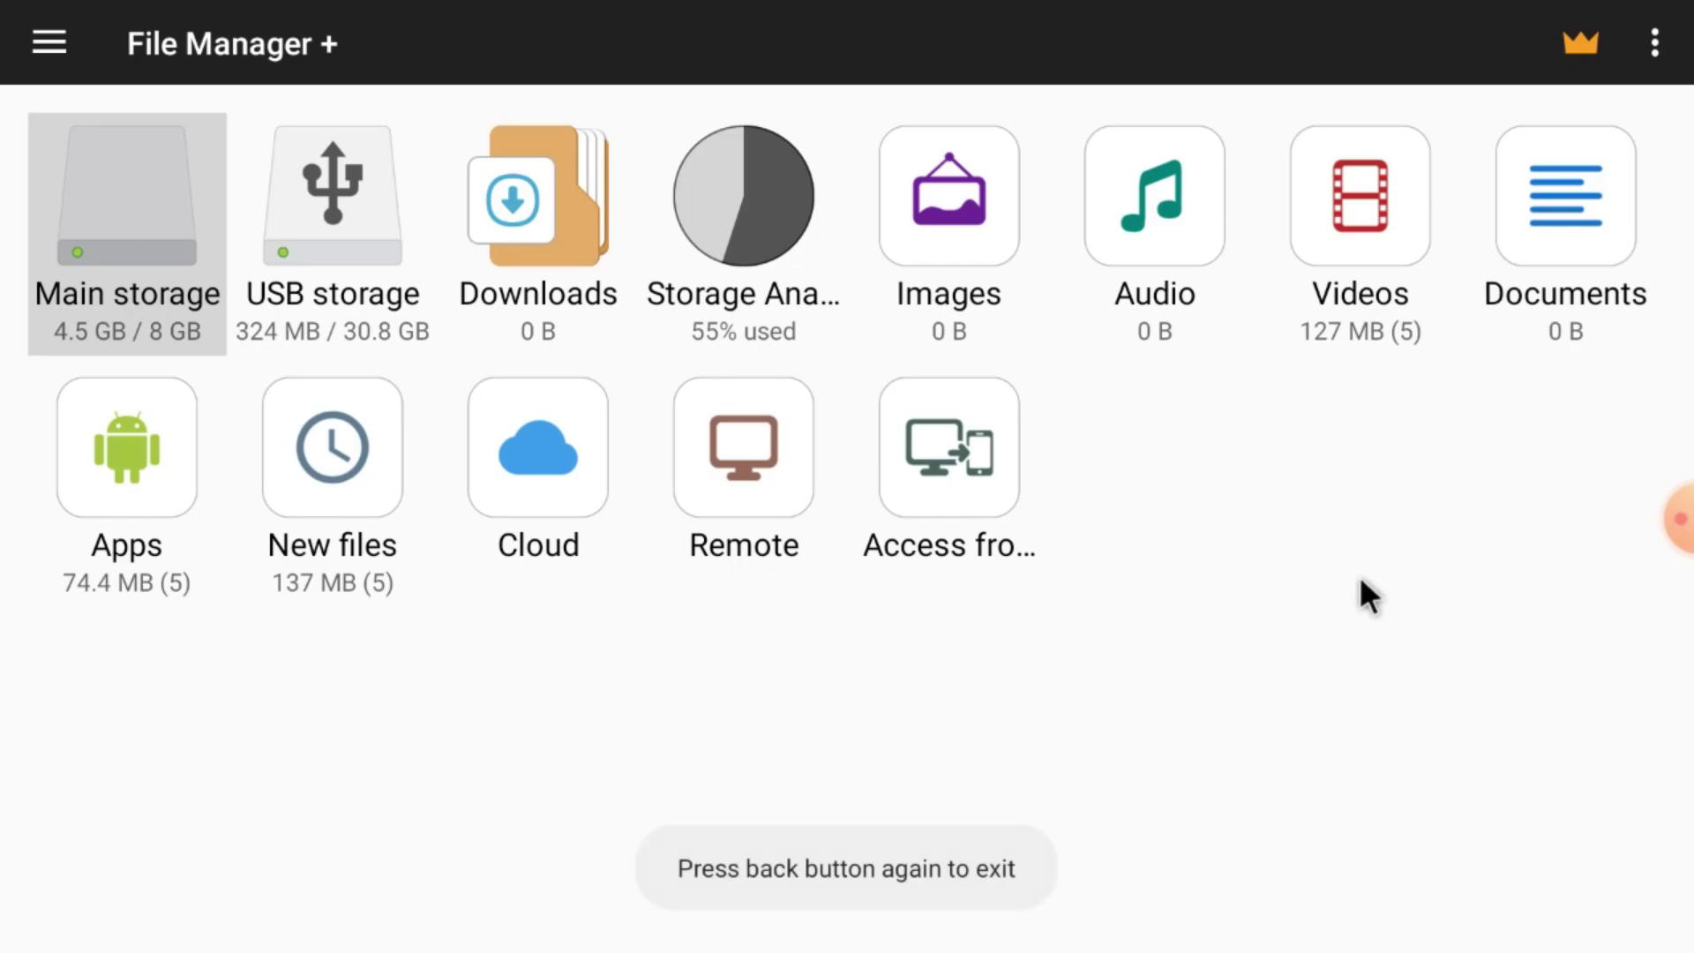
key("Escape")
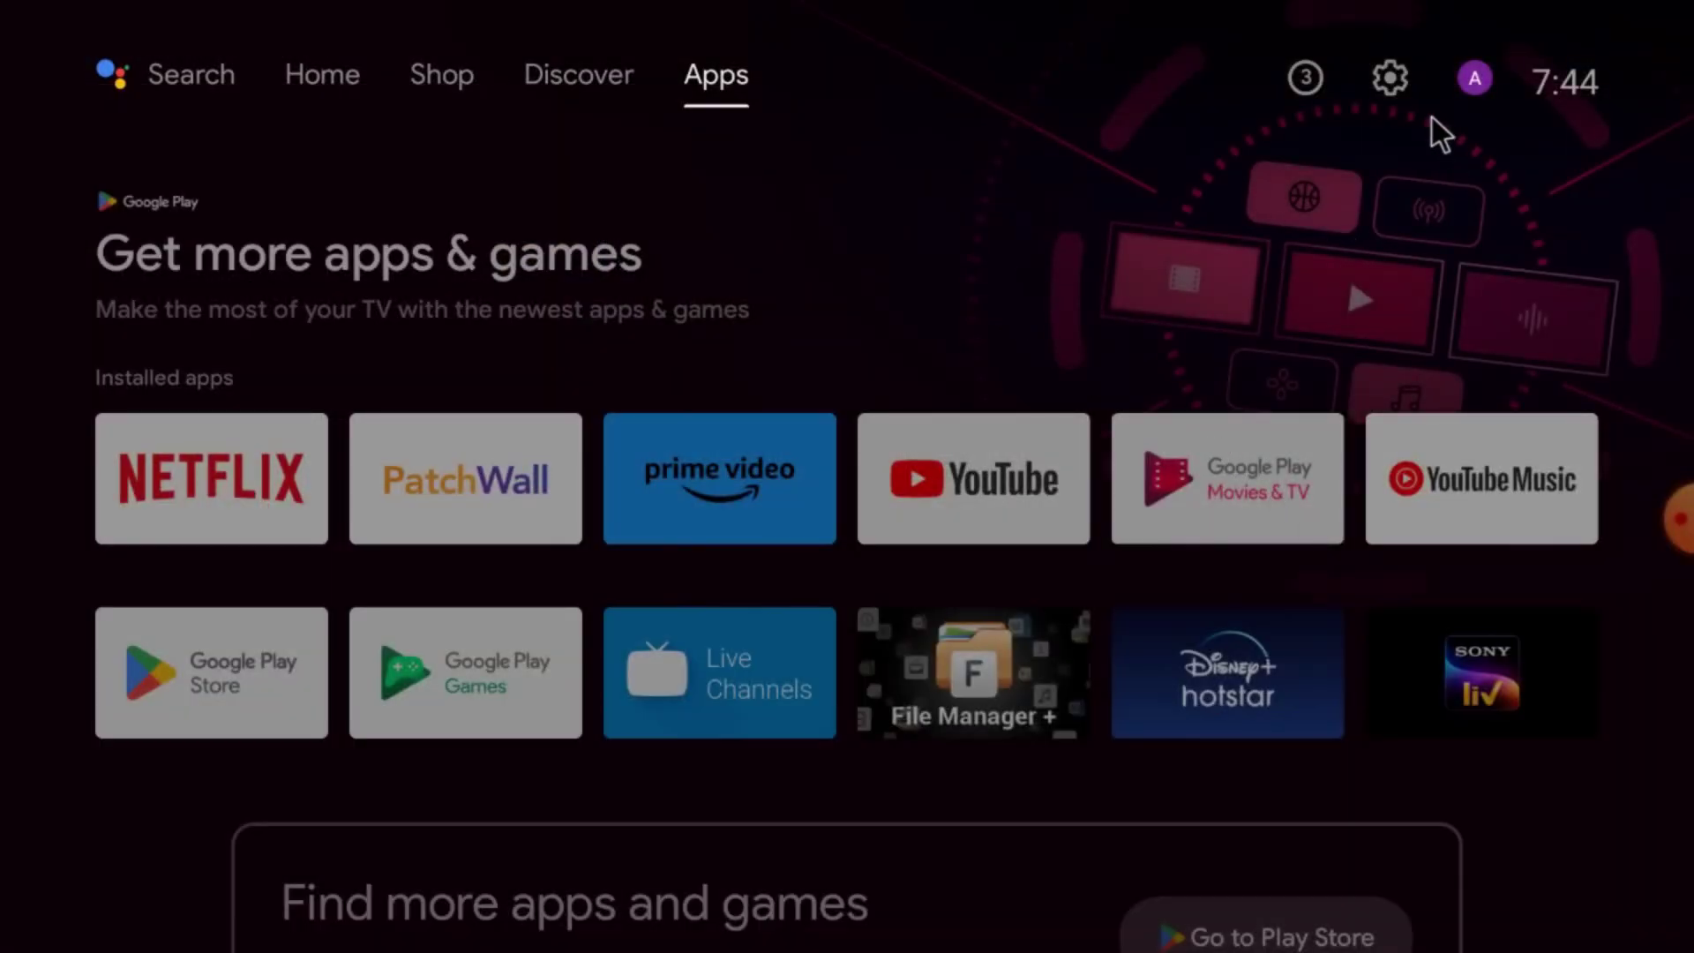
Open Set Orientation from Settings > Apps > See all apps and confirm Landscape orientation
left_click(1392, 91)
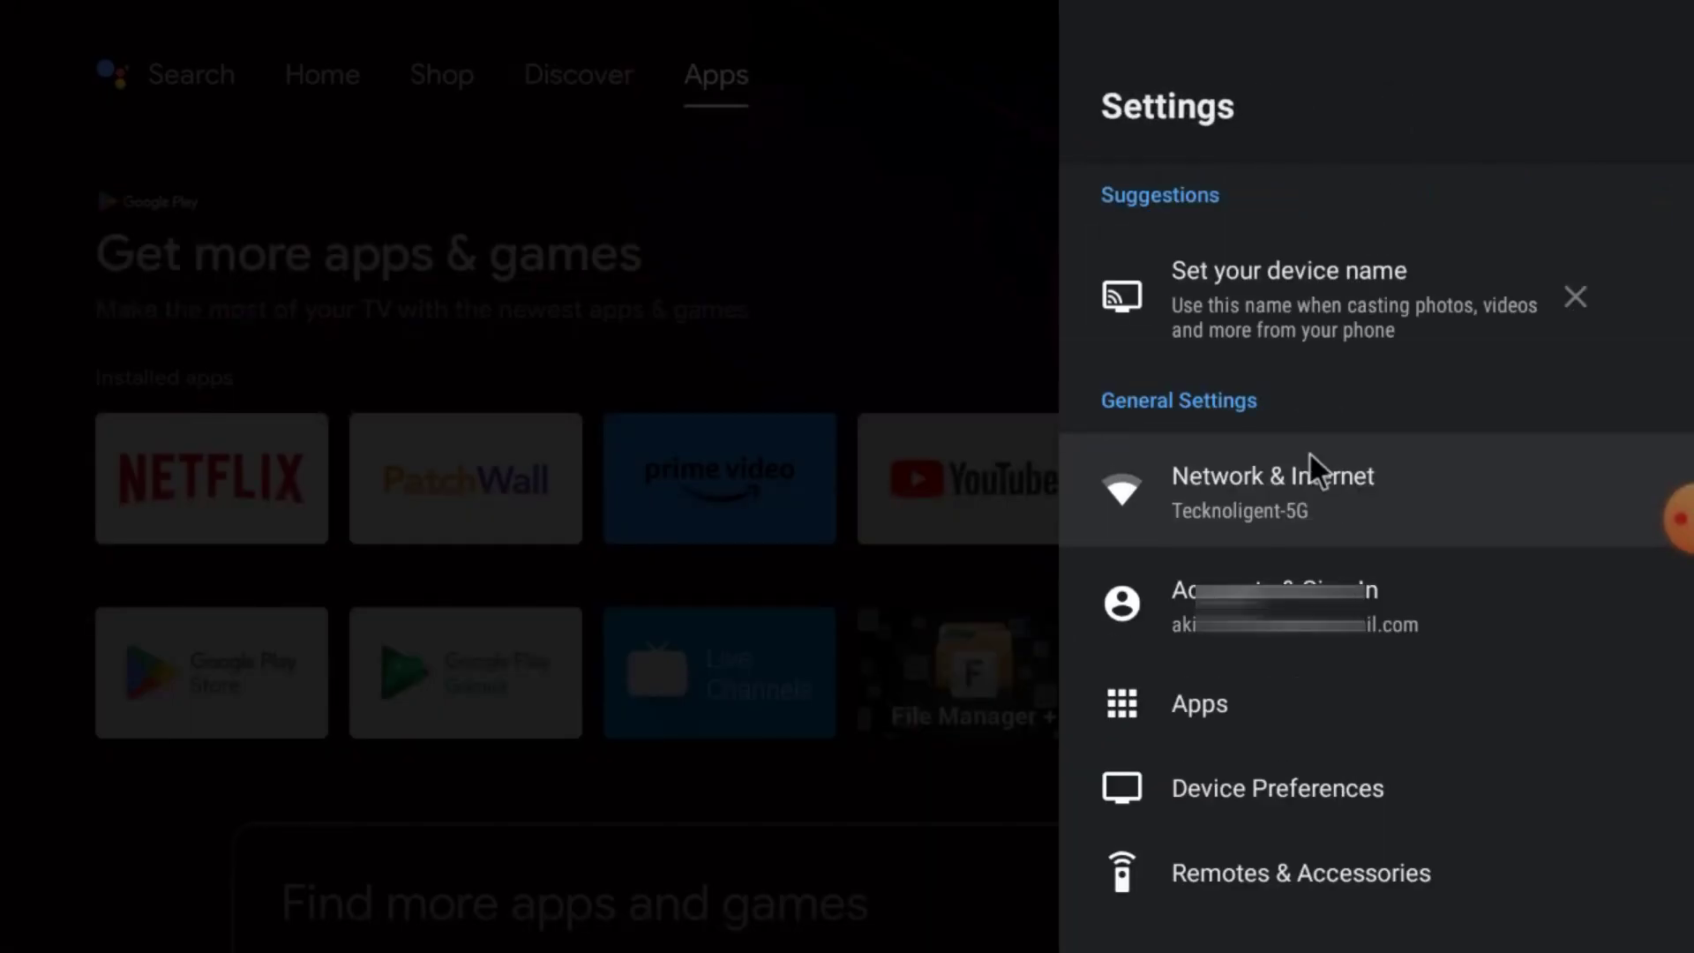
left_click(1245, 670)
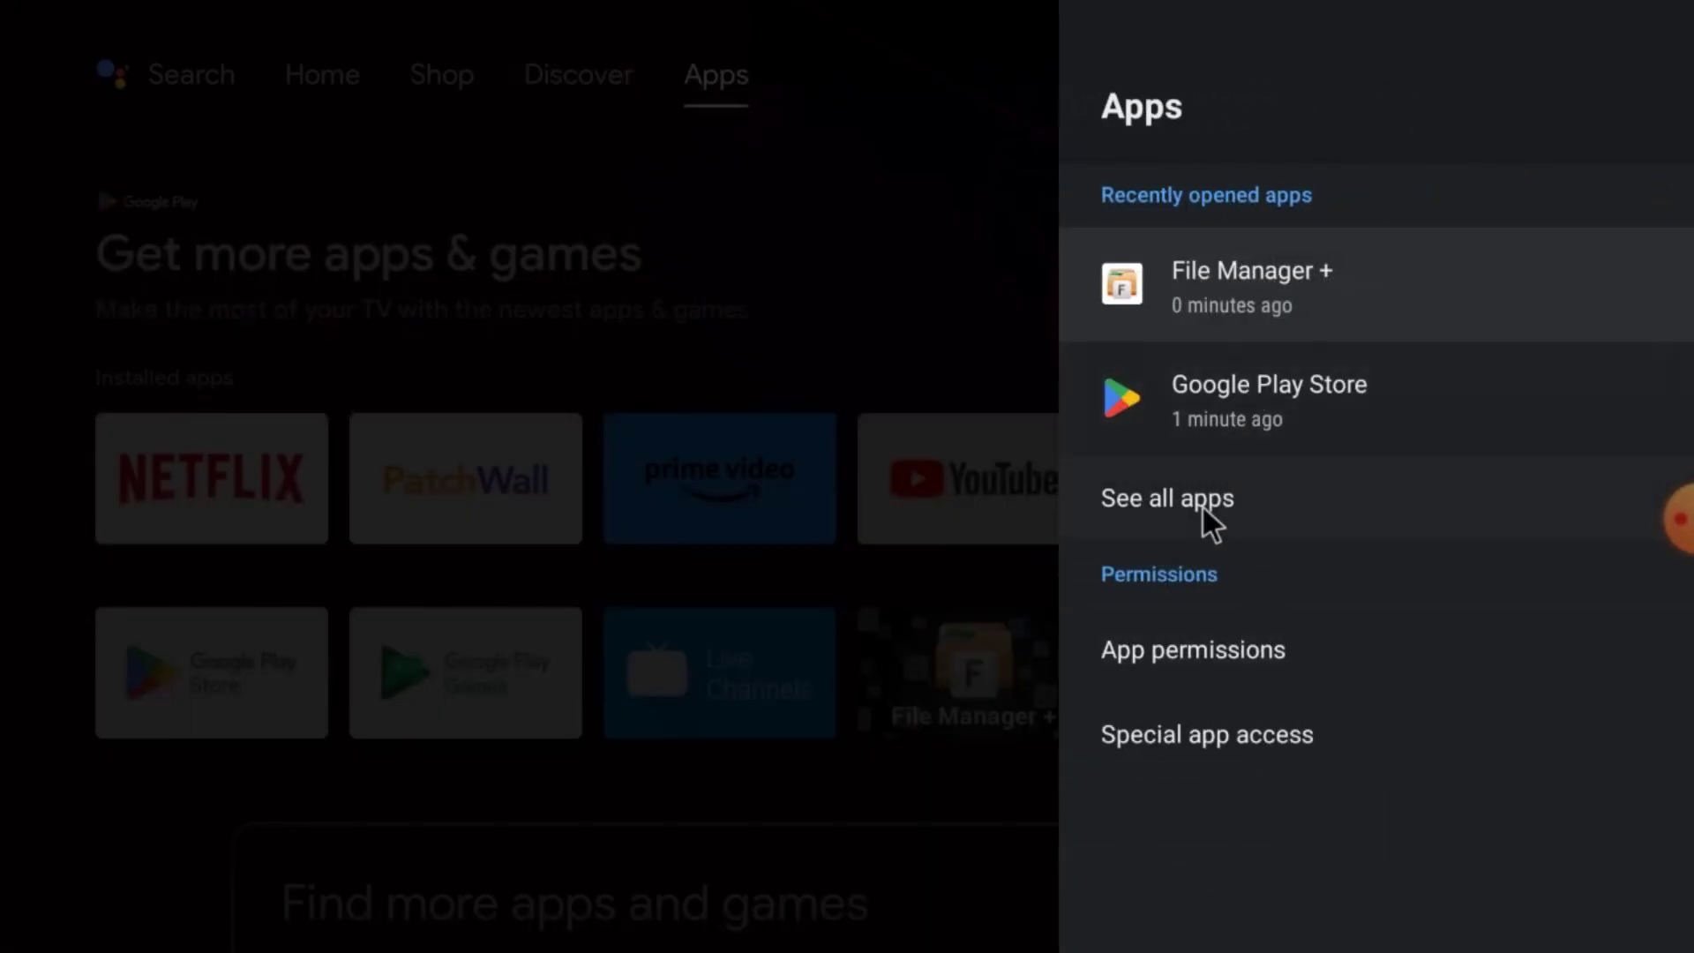
left_click(1179, 517)
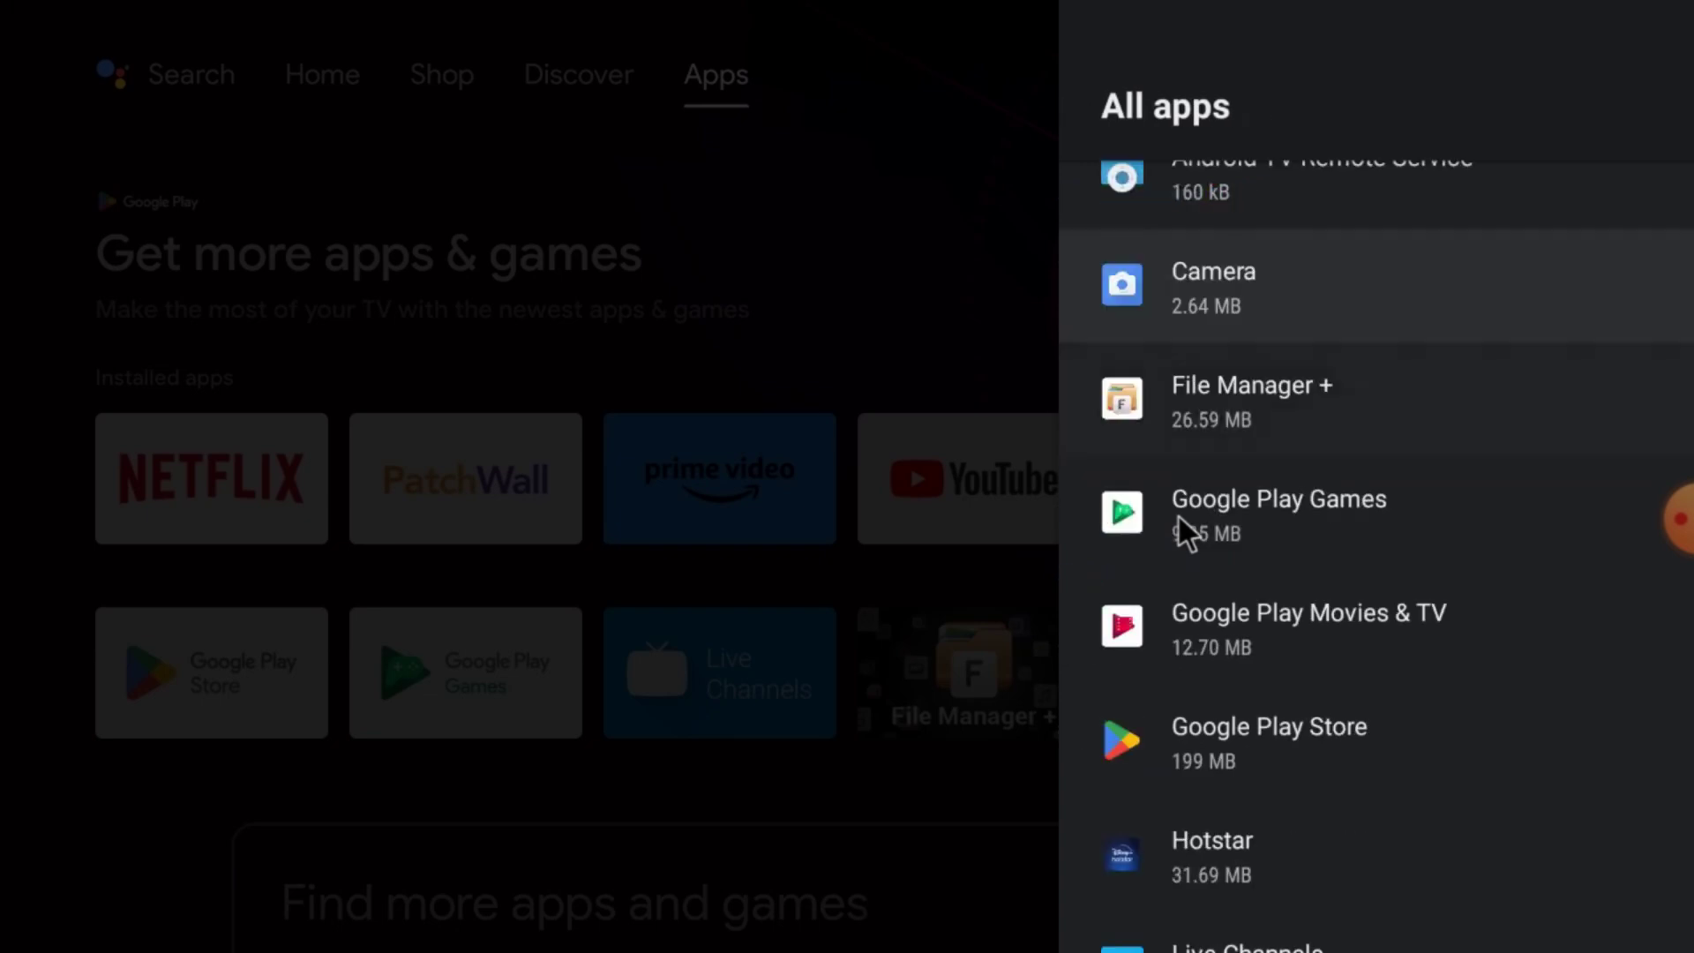
scroll(1179, 516, "down", 7)
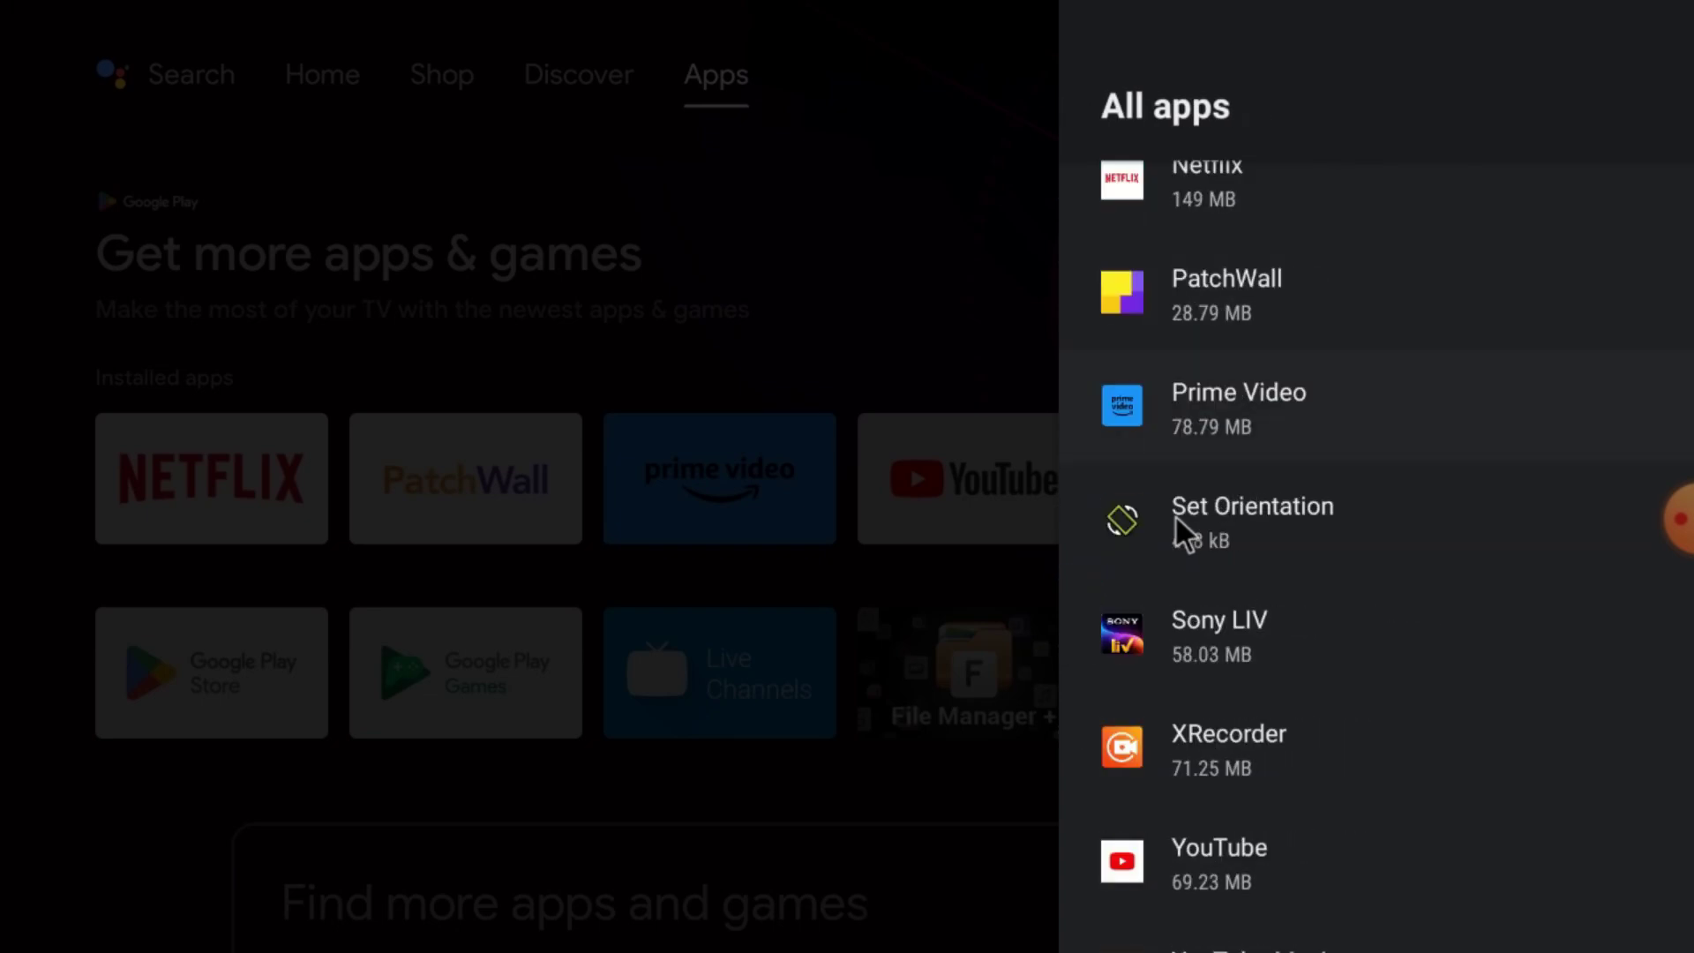
left_click(1208, 521)
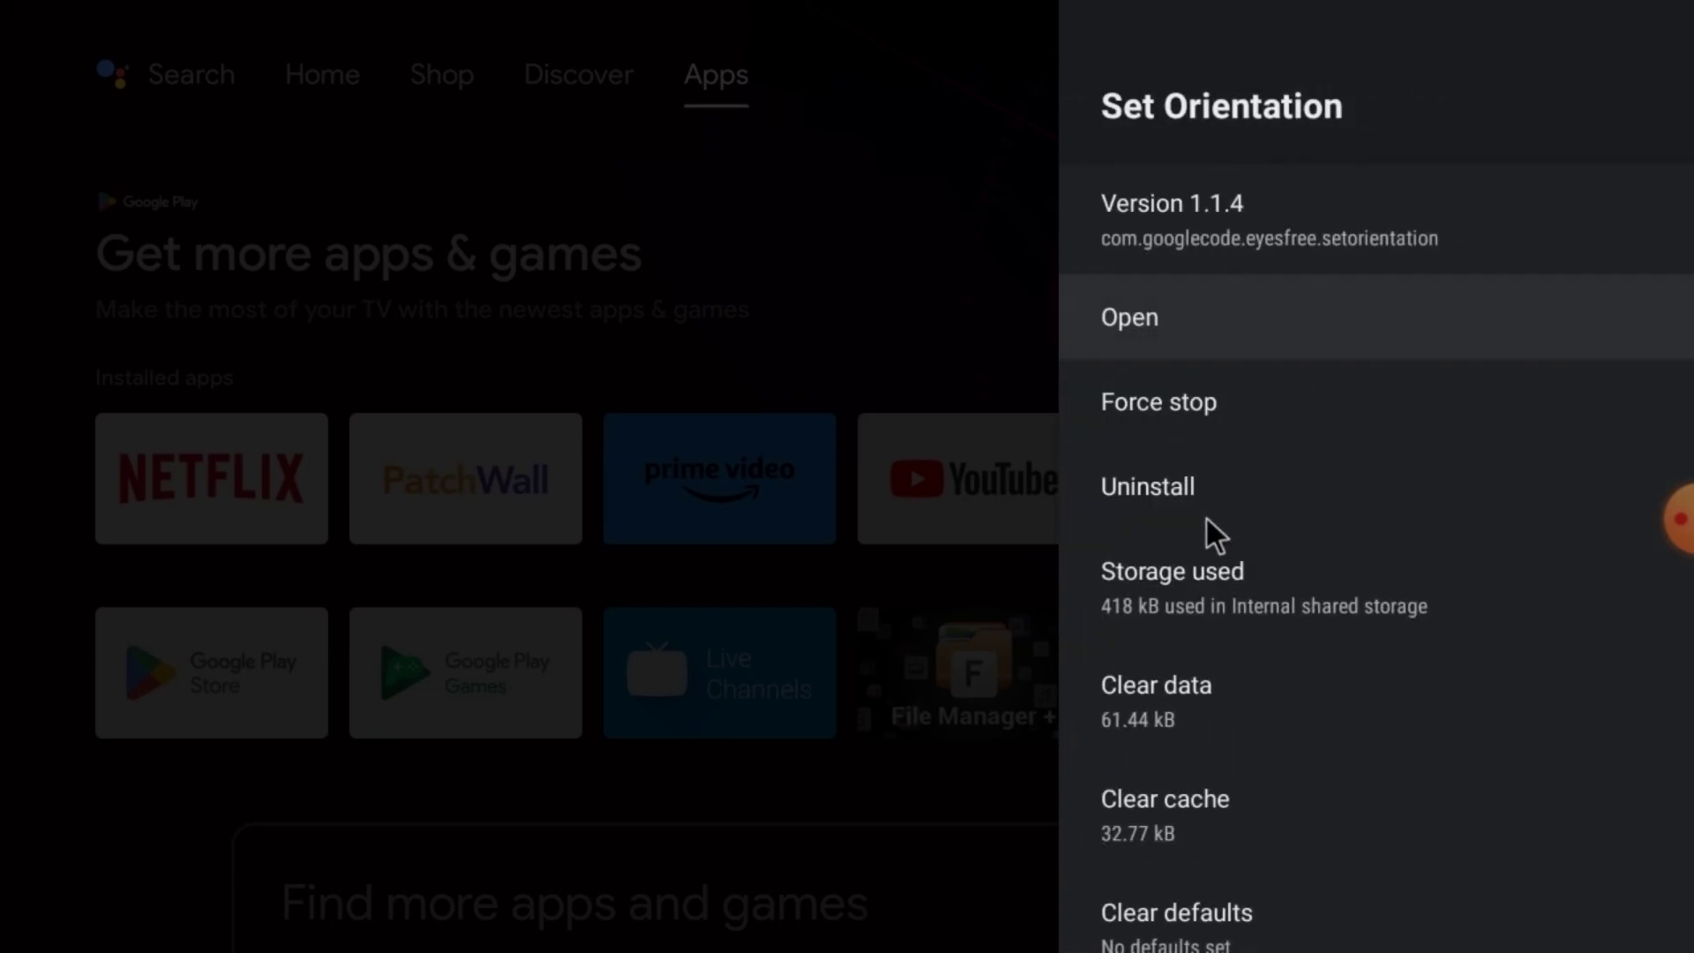
left_click(1178, 329)
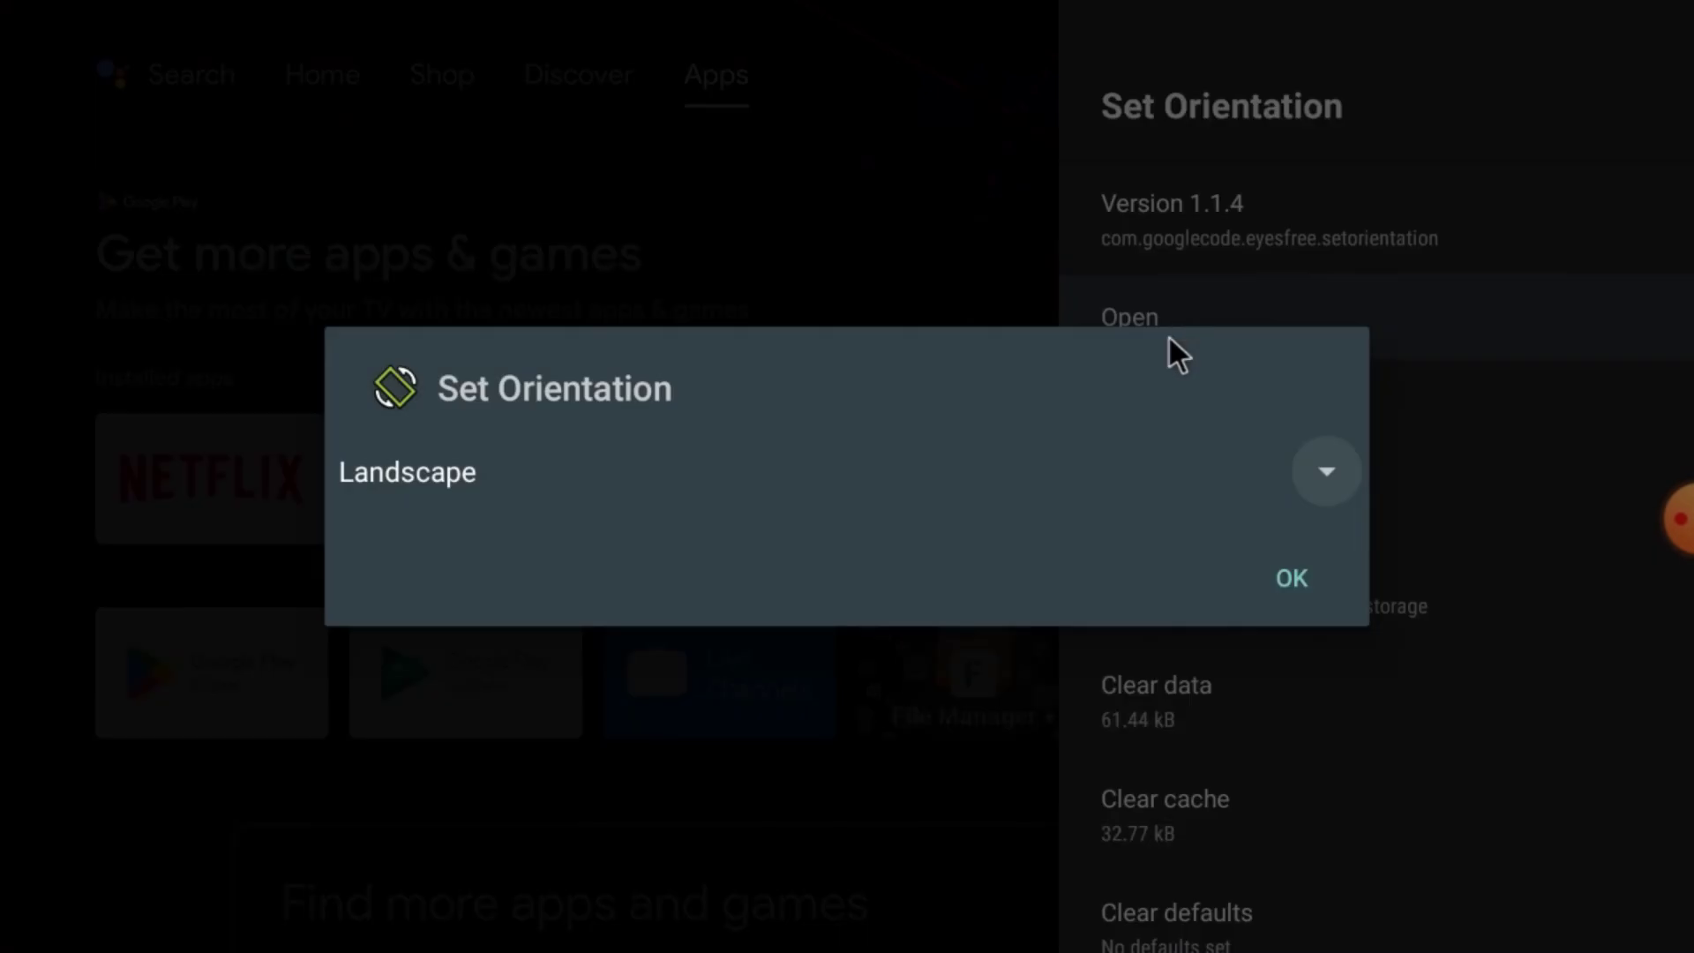
left_click(1323, 486)
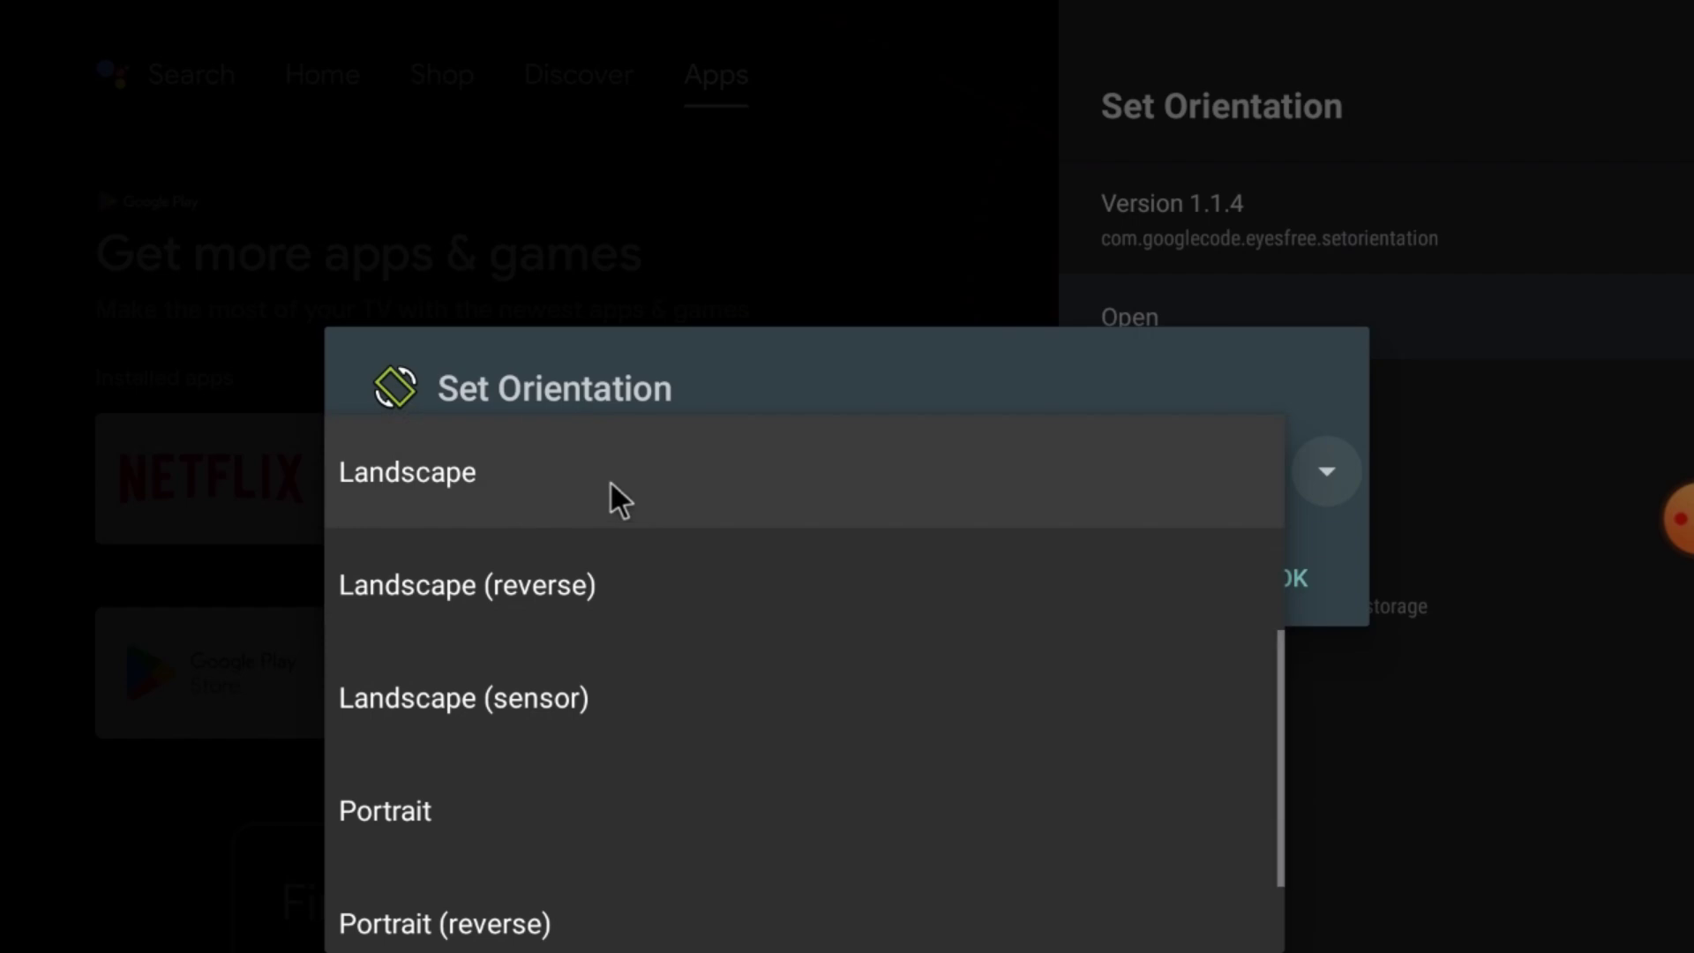
left_click(610, 481)
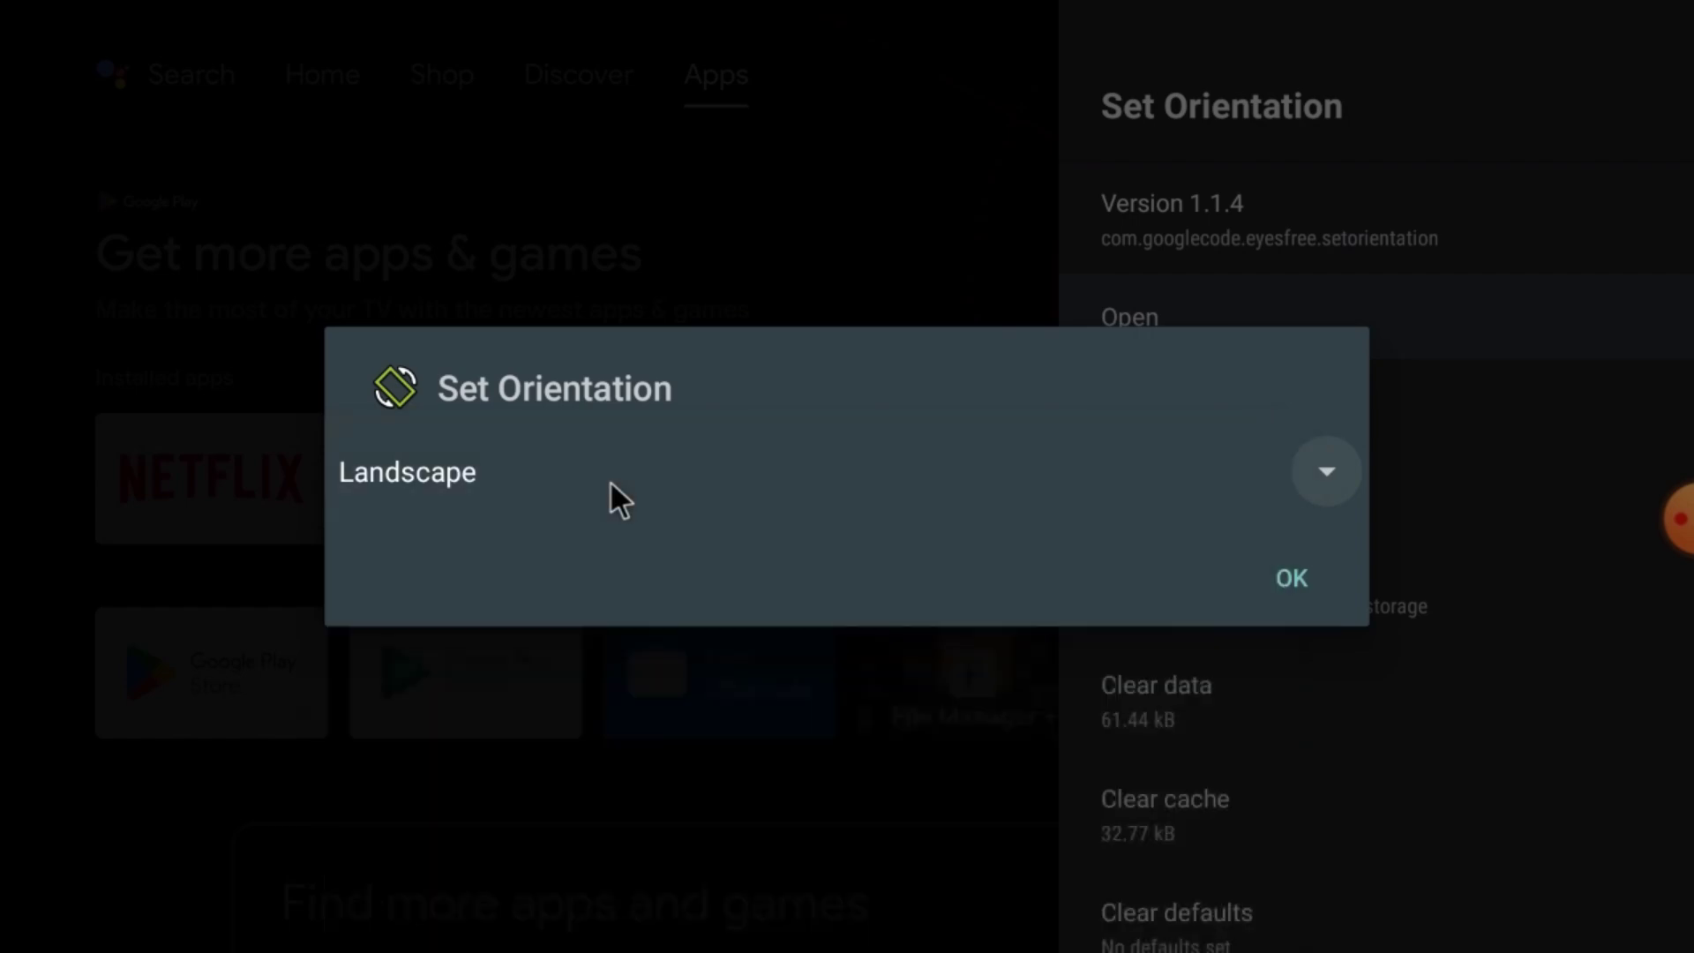
left_click(1290, 581)
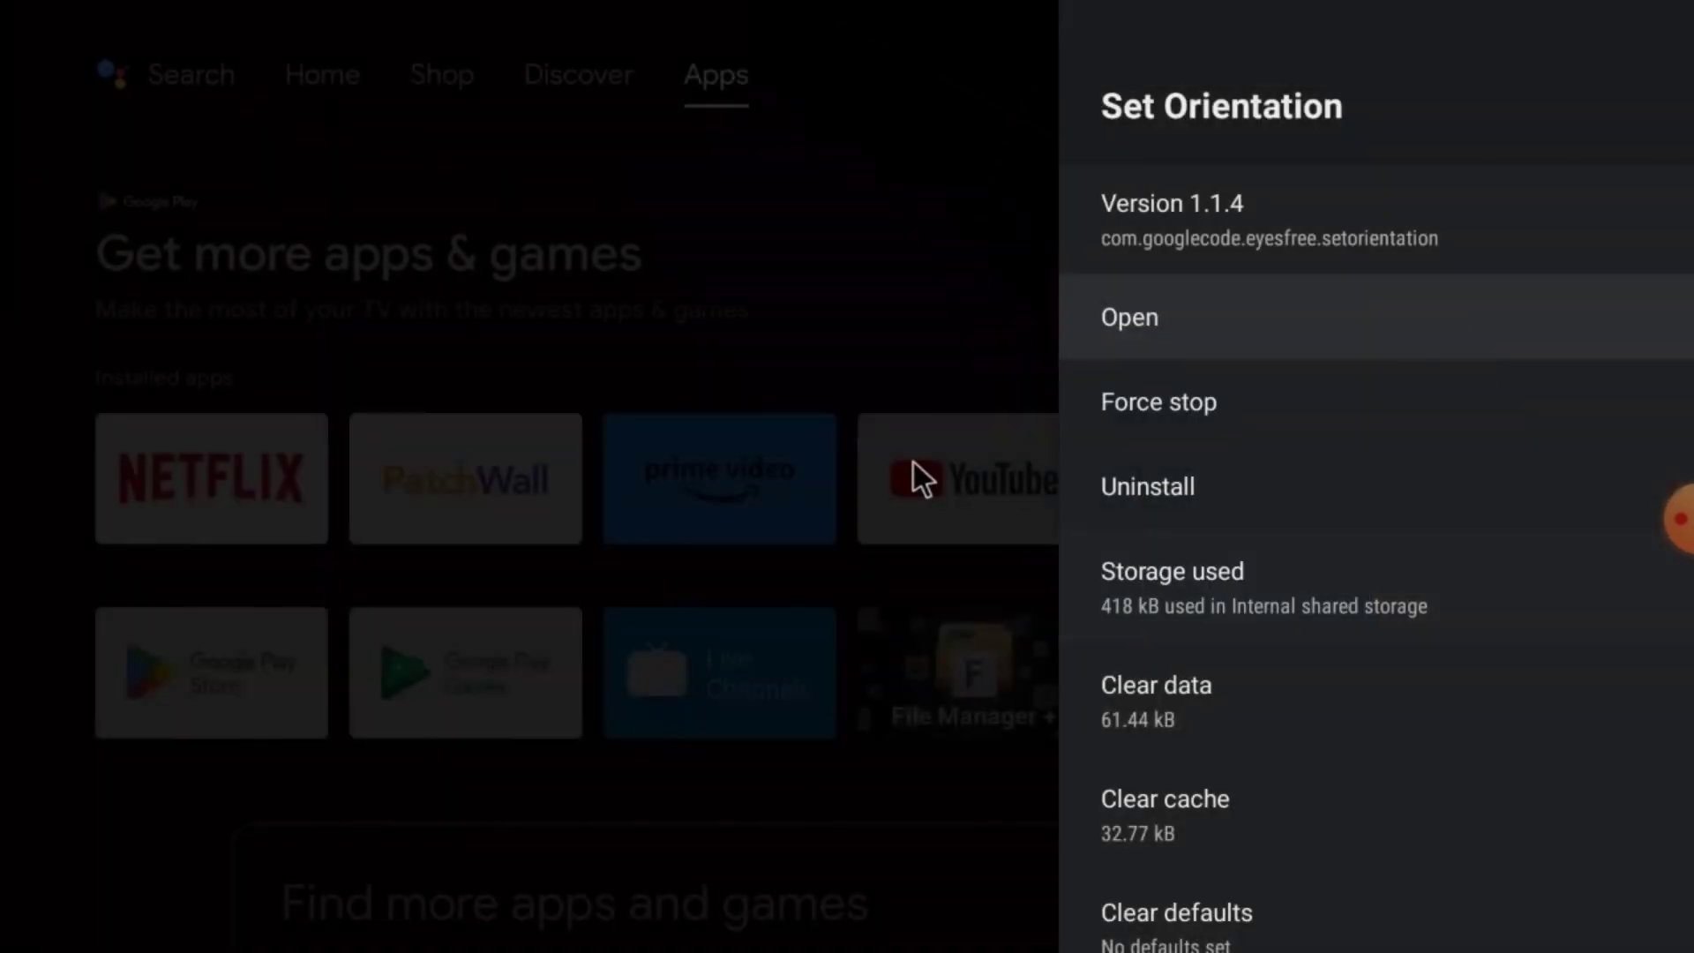
key("Escape")
key("Escape")
key("Escape")
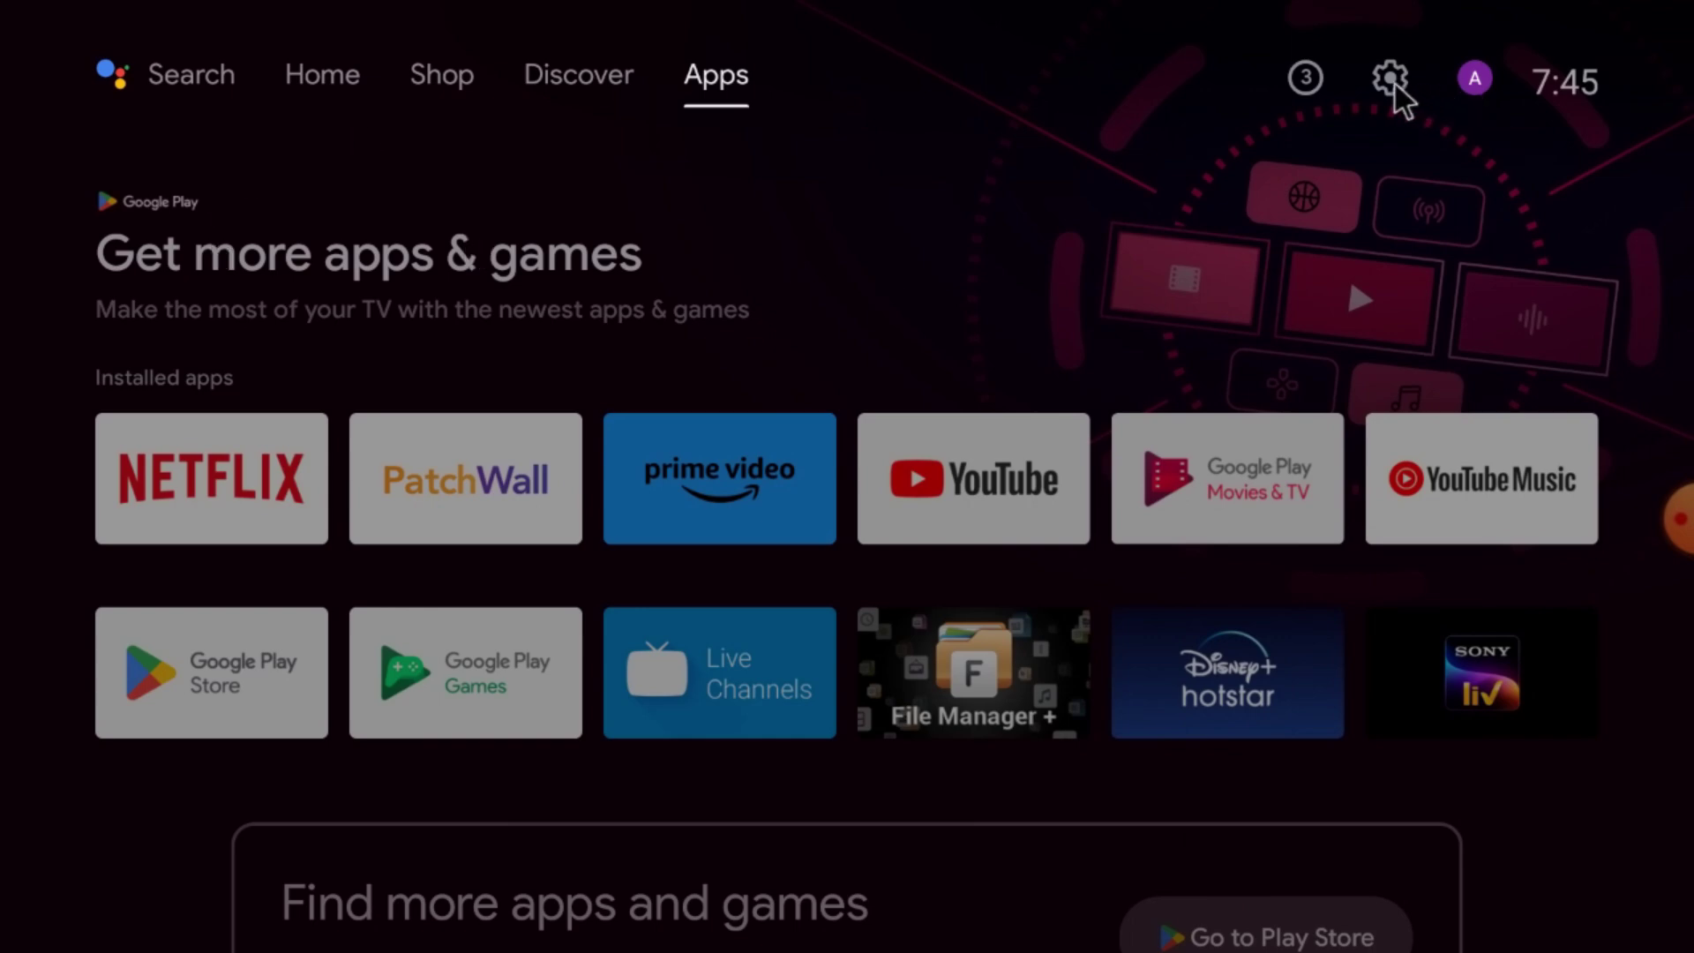
Open SuperCam Plus_1.14.0_APKPure.apk from File Manager +'s USB storage
left_click(950, 638)
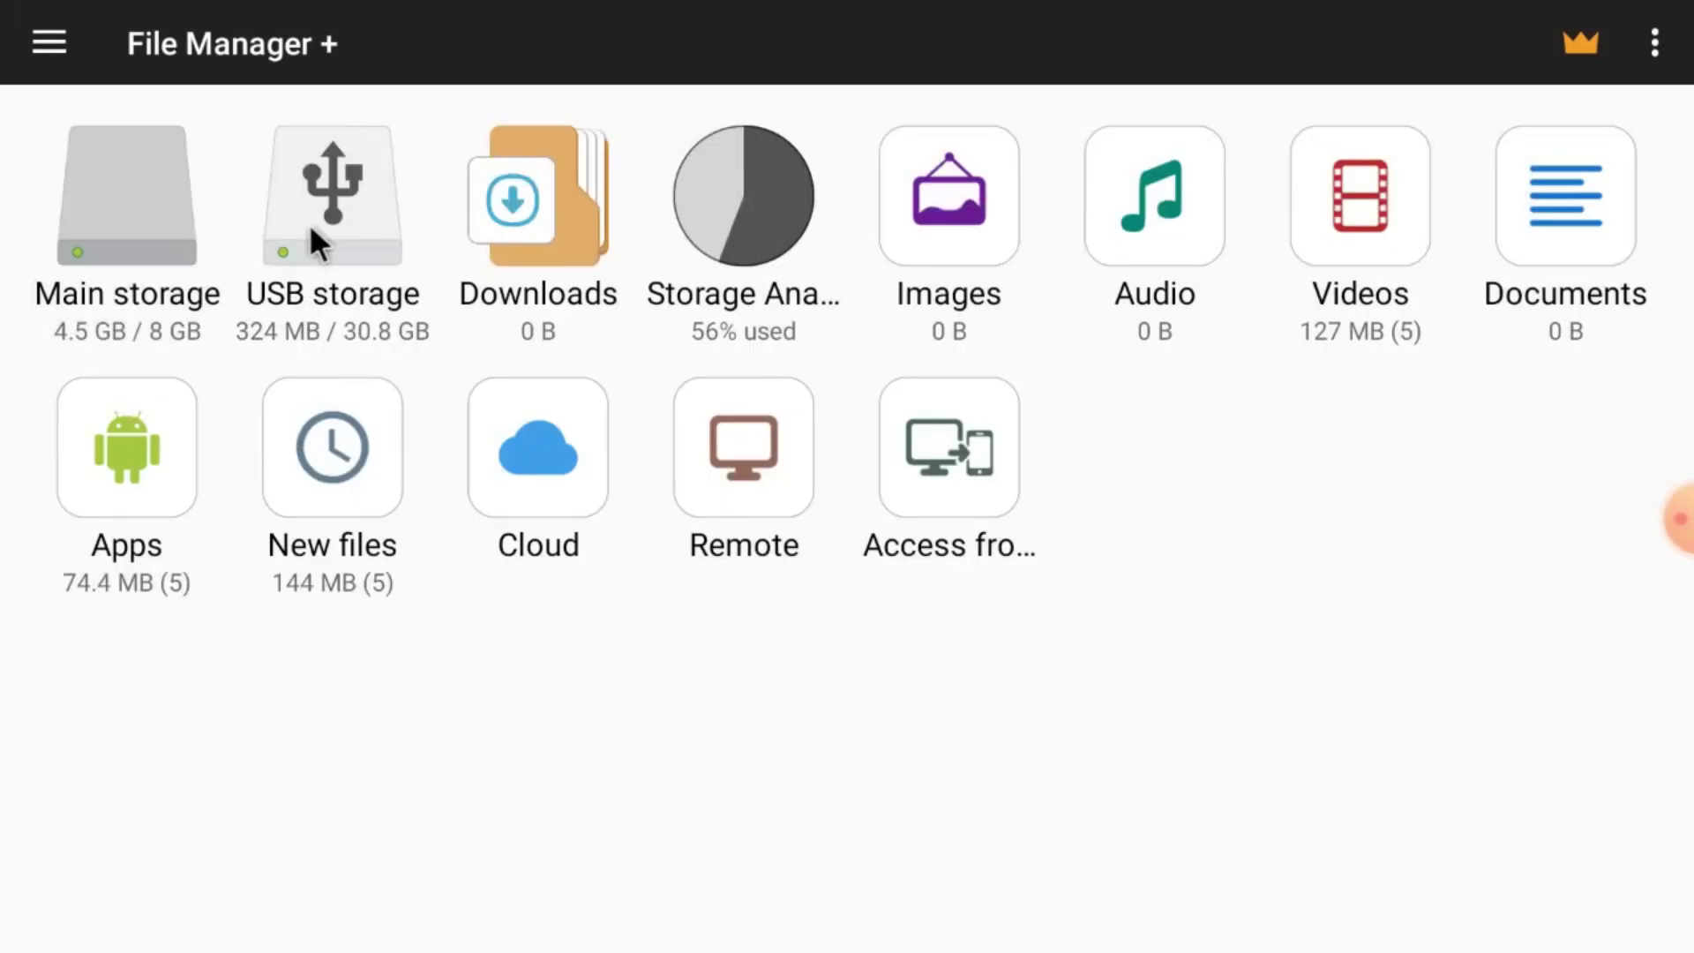
left_click(309, 224)
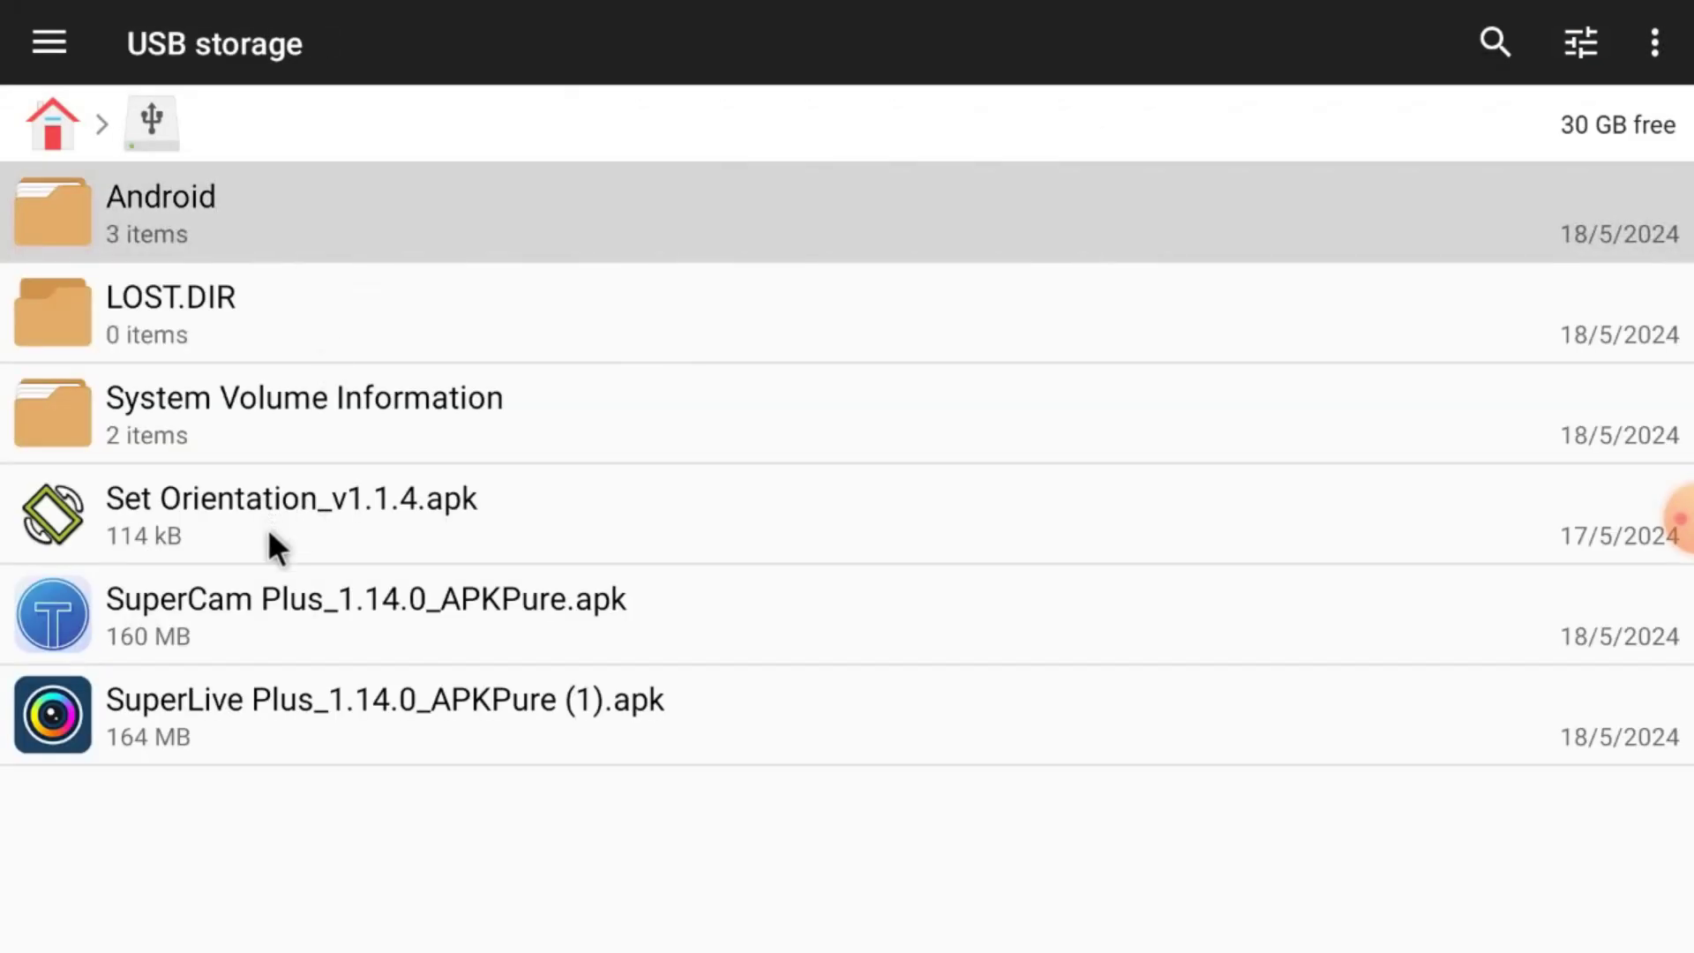
left_click(282, 604)
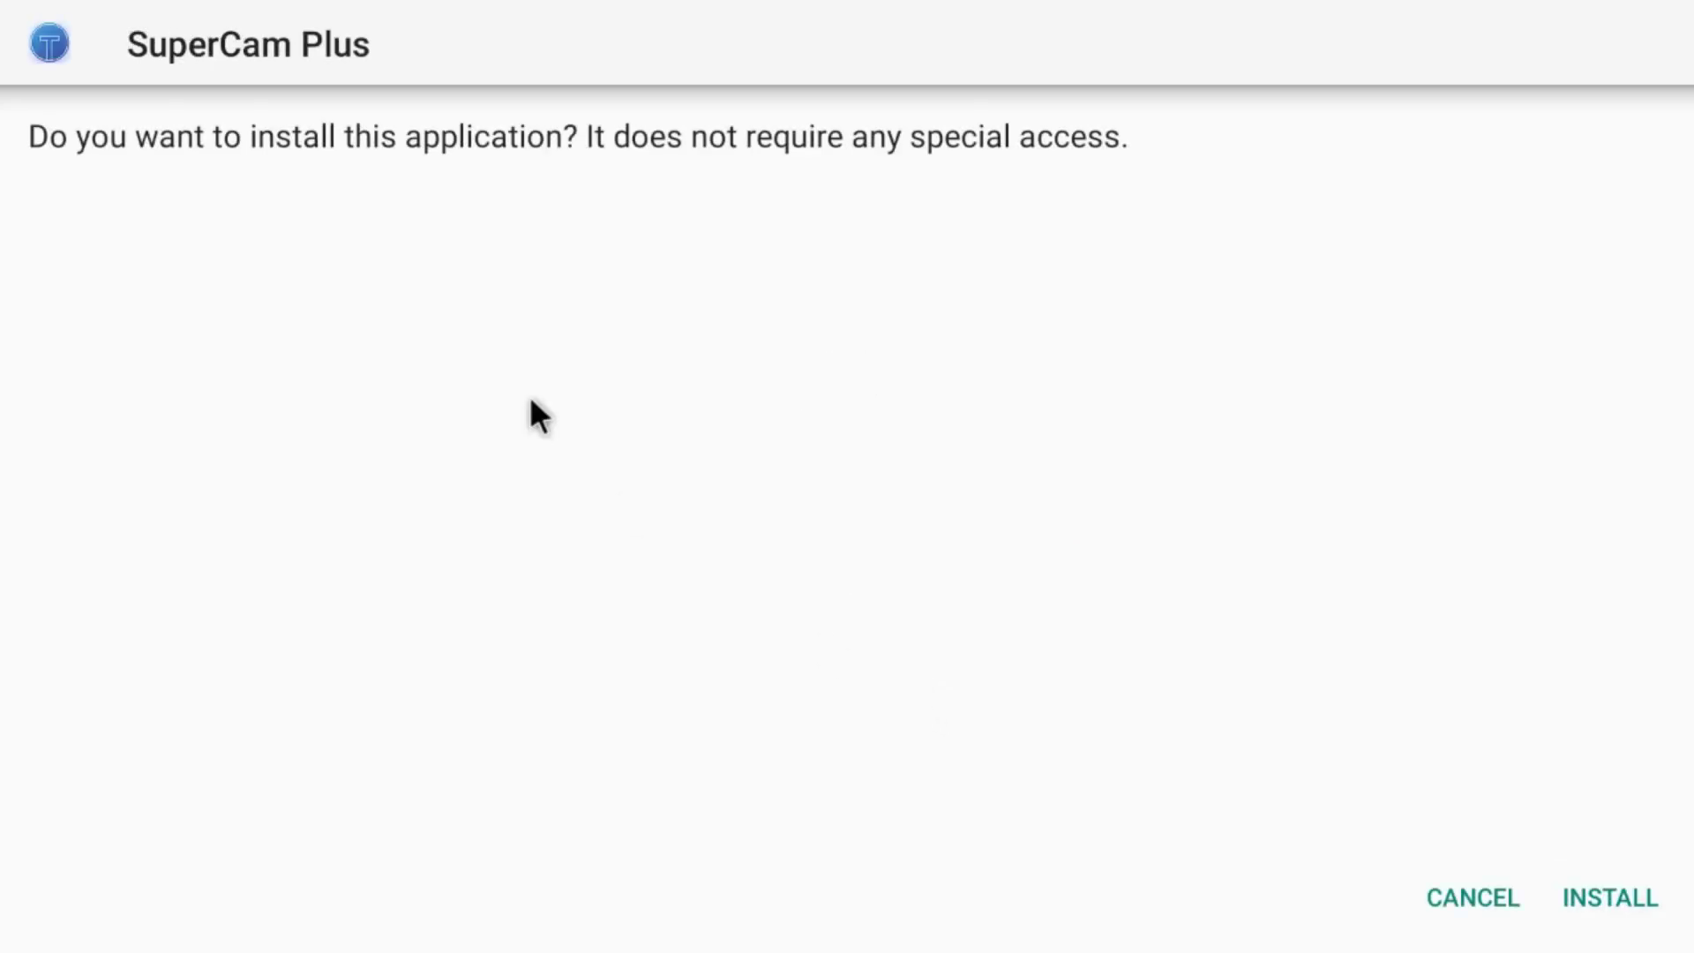
Install SuperCam Plus and open it once installation finishes
left_click(1608, 898)
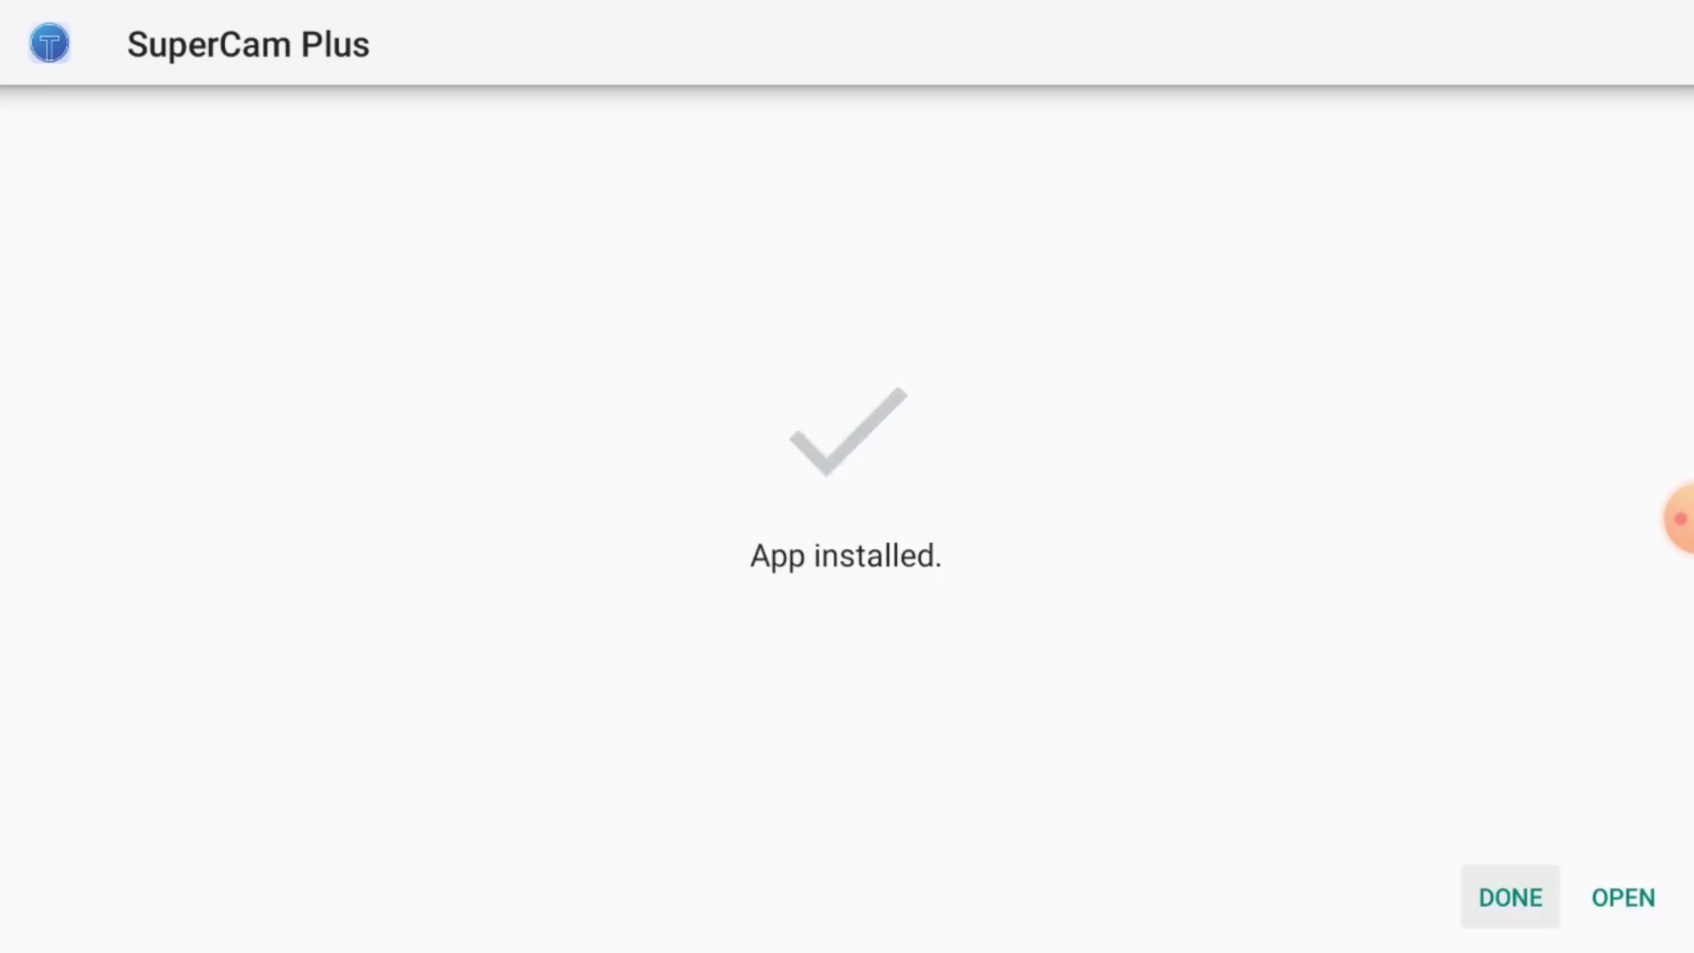
left_click(1597, 890)
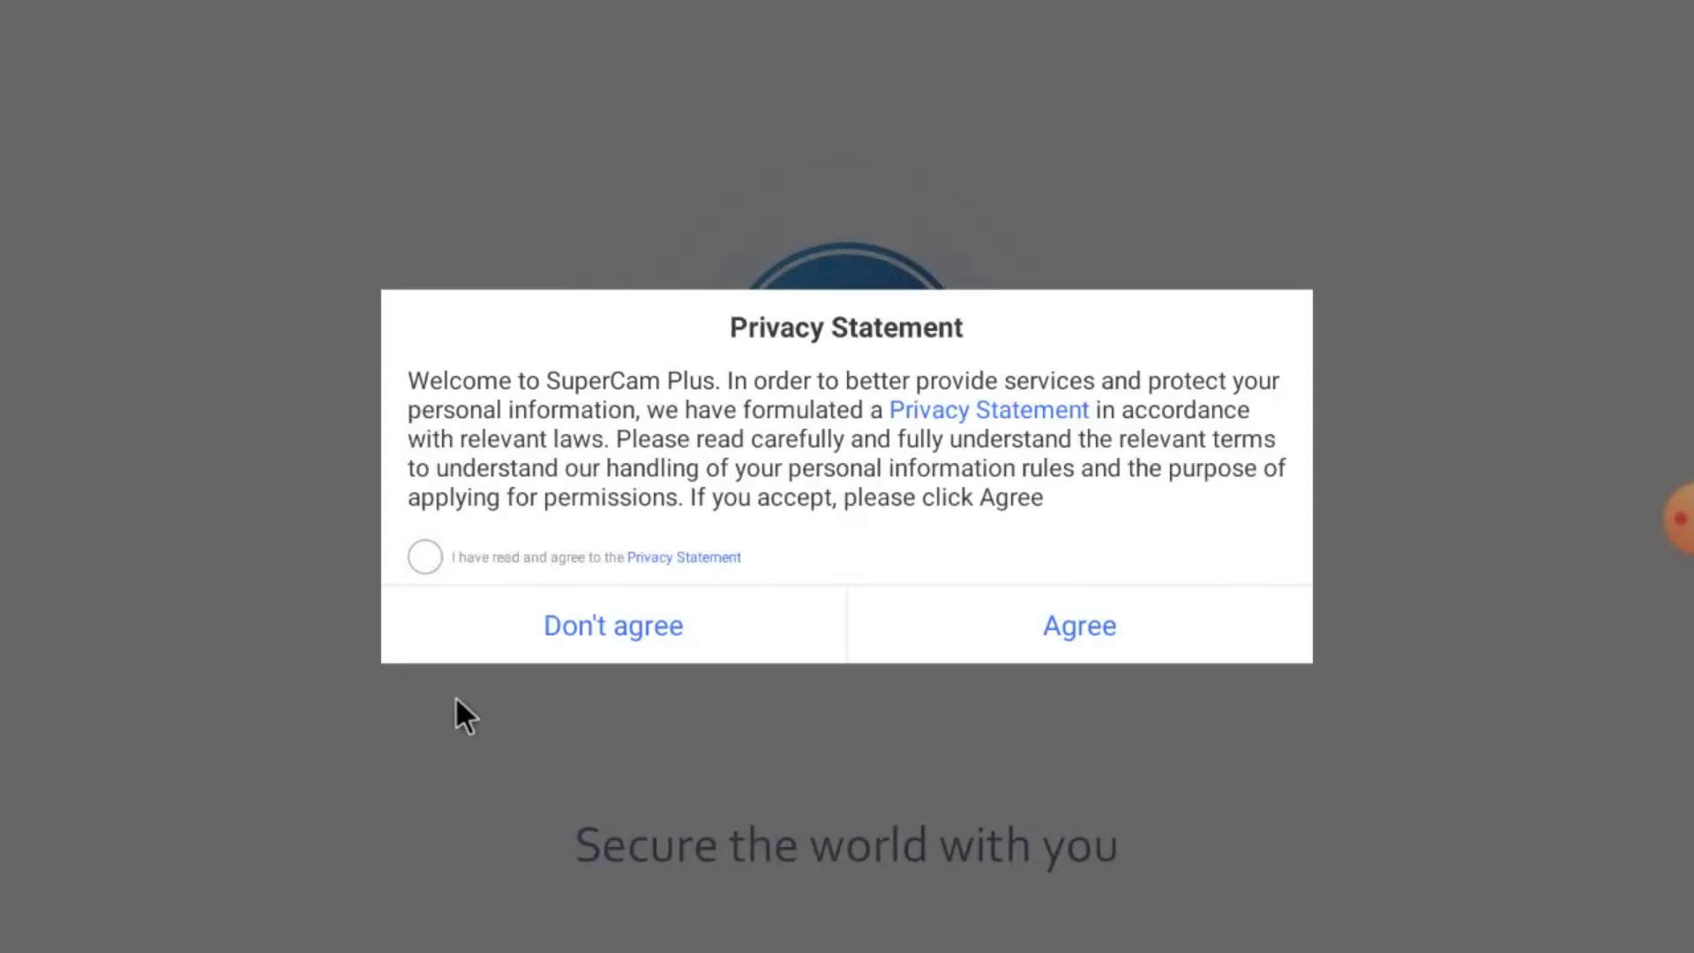
Tick the agreement checkbox and agree to SuperCam Plus's Privacy Statement
left_click(425, 557)
left_click(1045, 633)
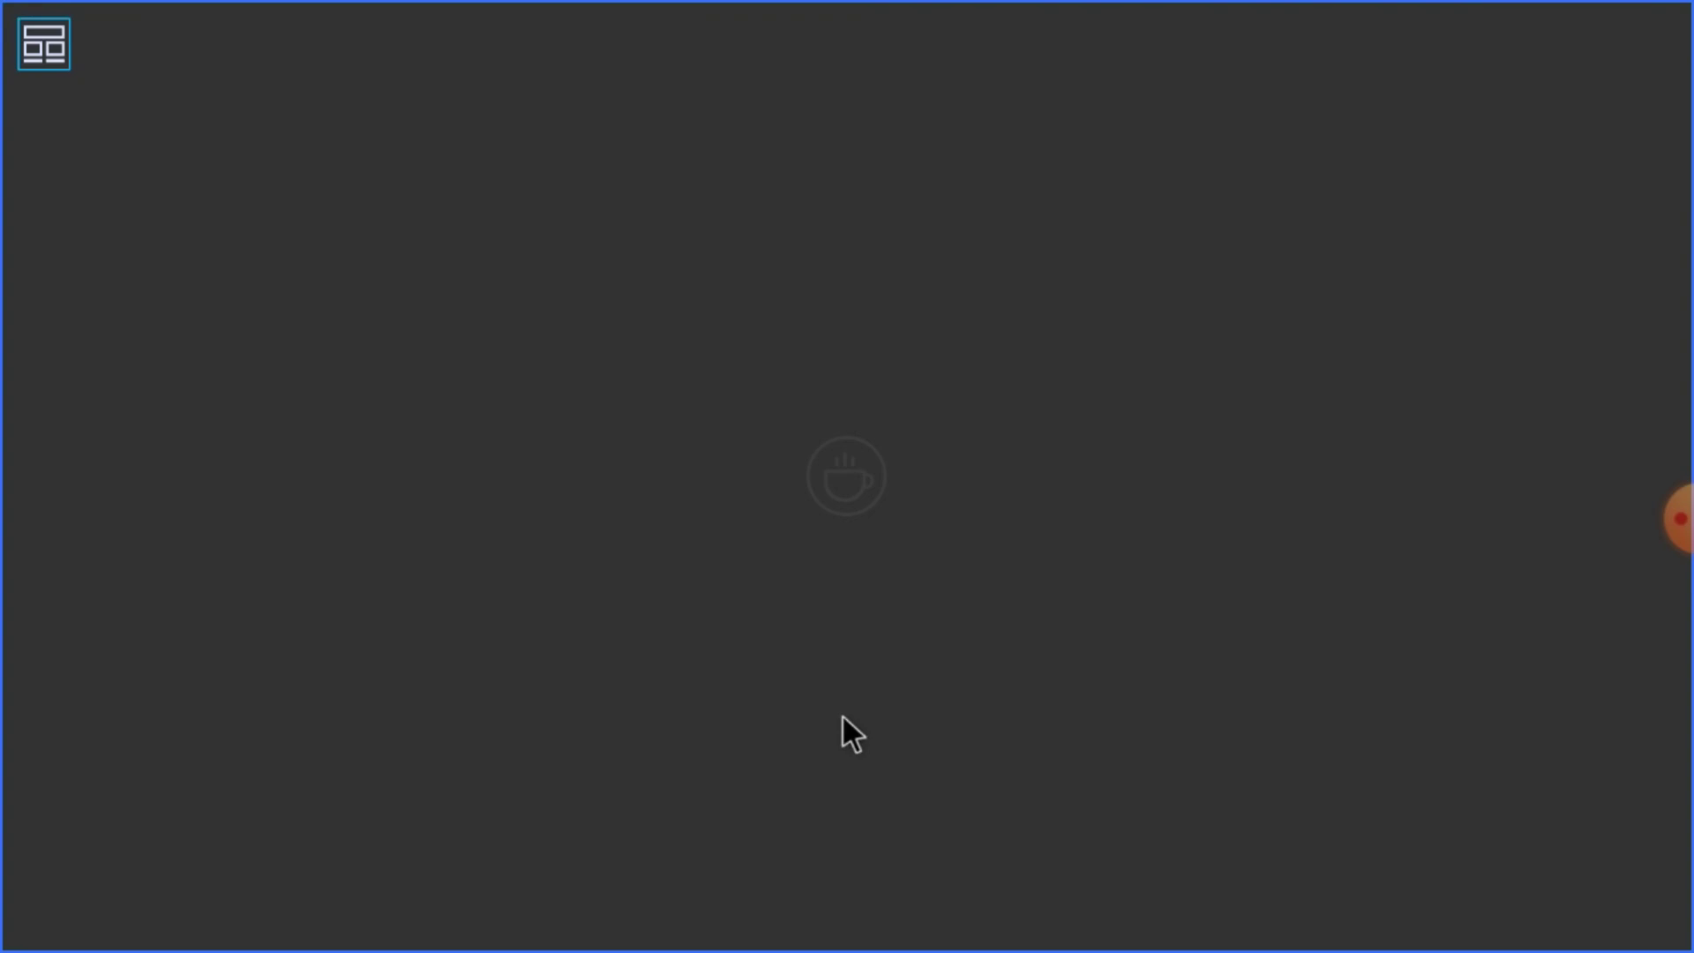
Go to the empty Server List page through the app's side menu
left_click(44, 47)
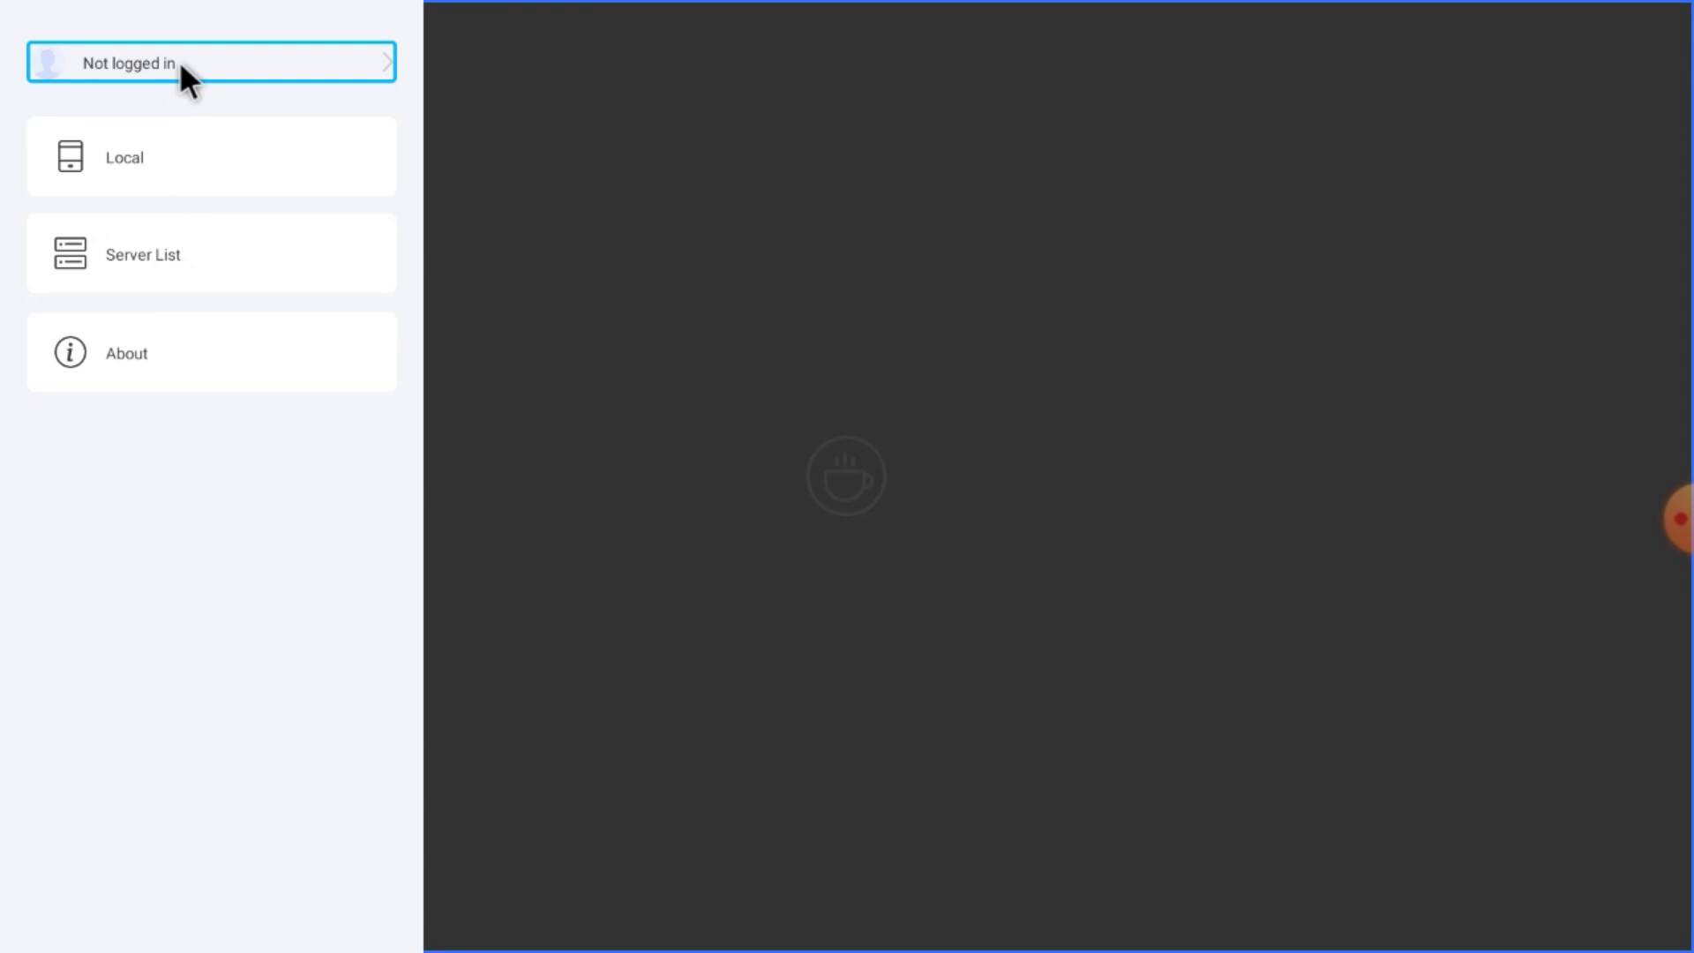
left_click(165, 254)
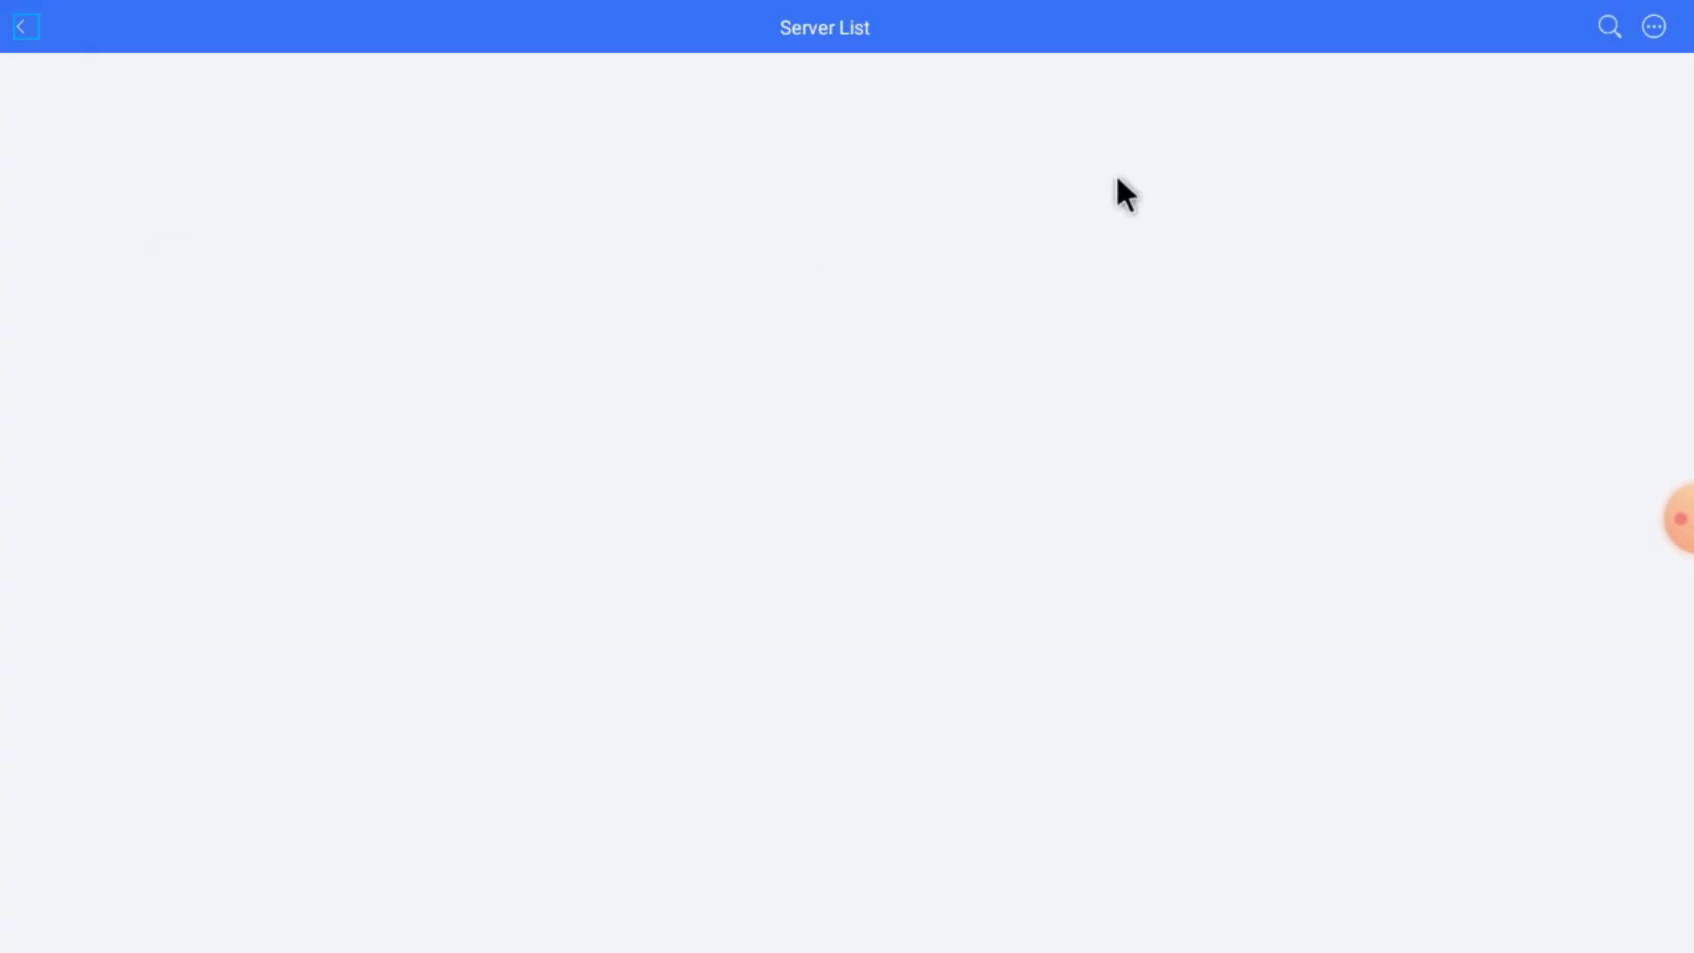
Manually add a device in SuperCam Plus and view its Serial Number and IP/Domain Name options
left_click(1653, 28)
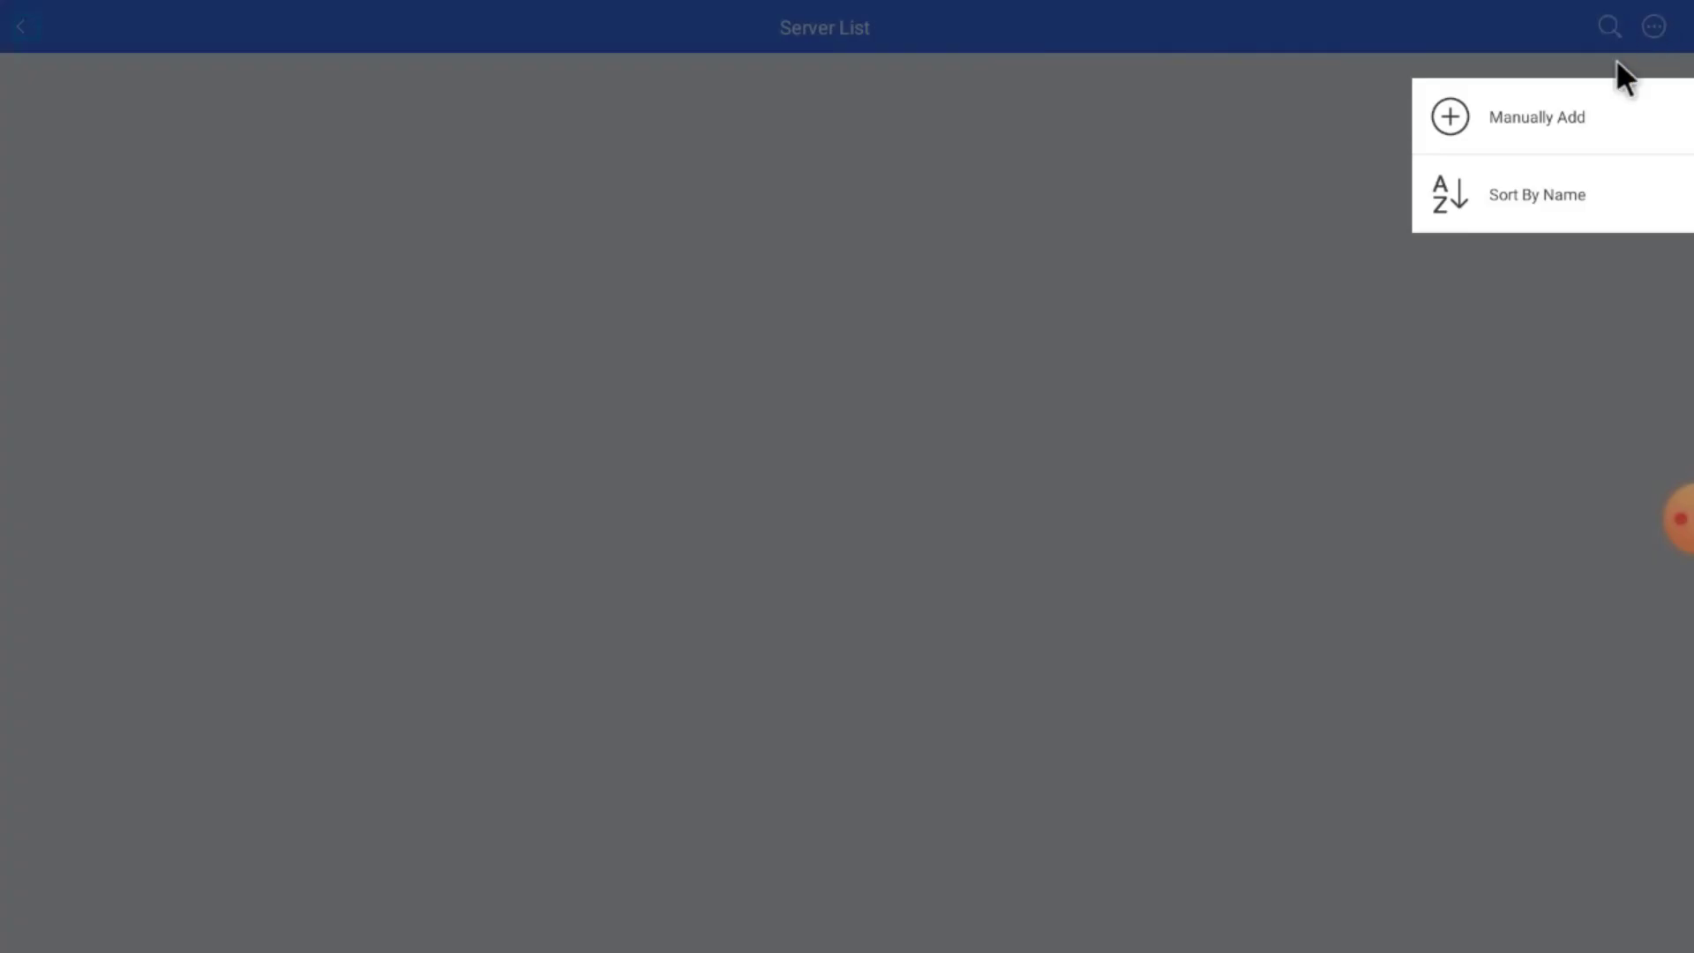
left_click(1573, 105)
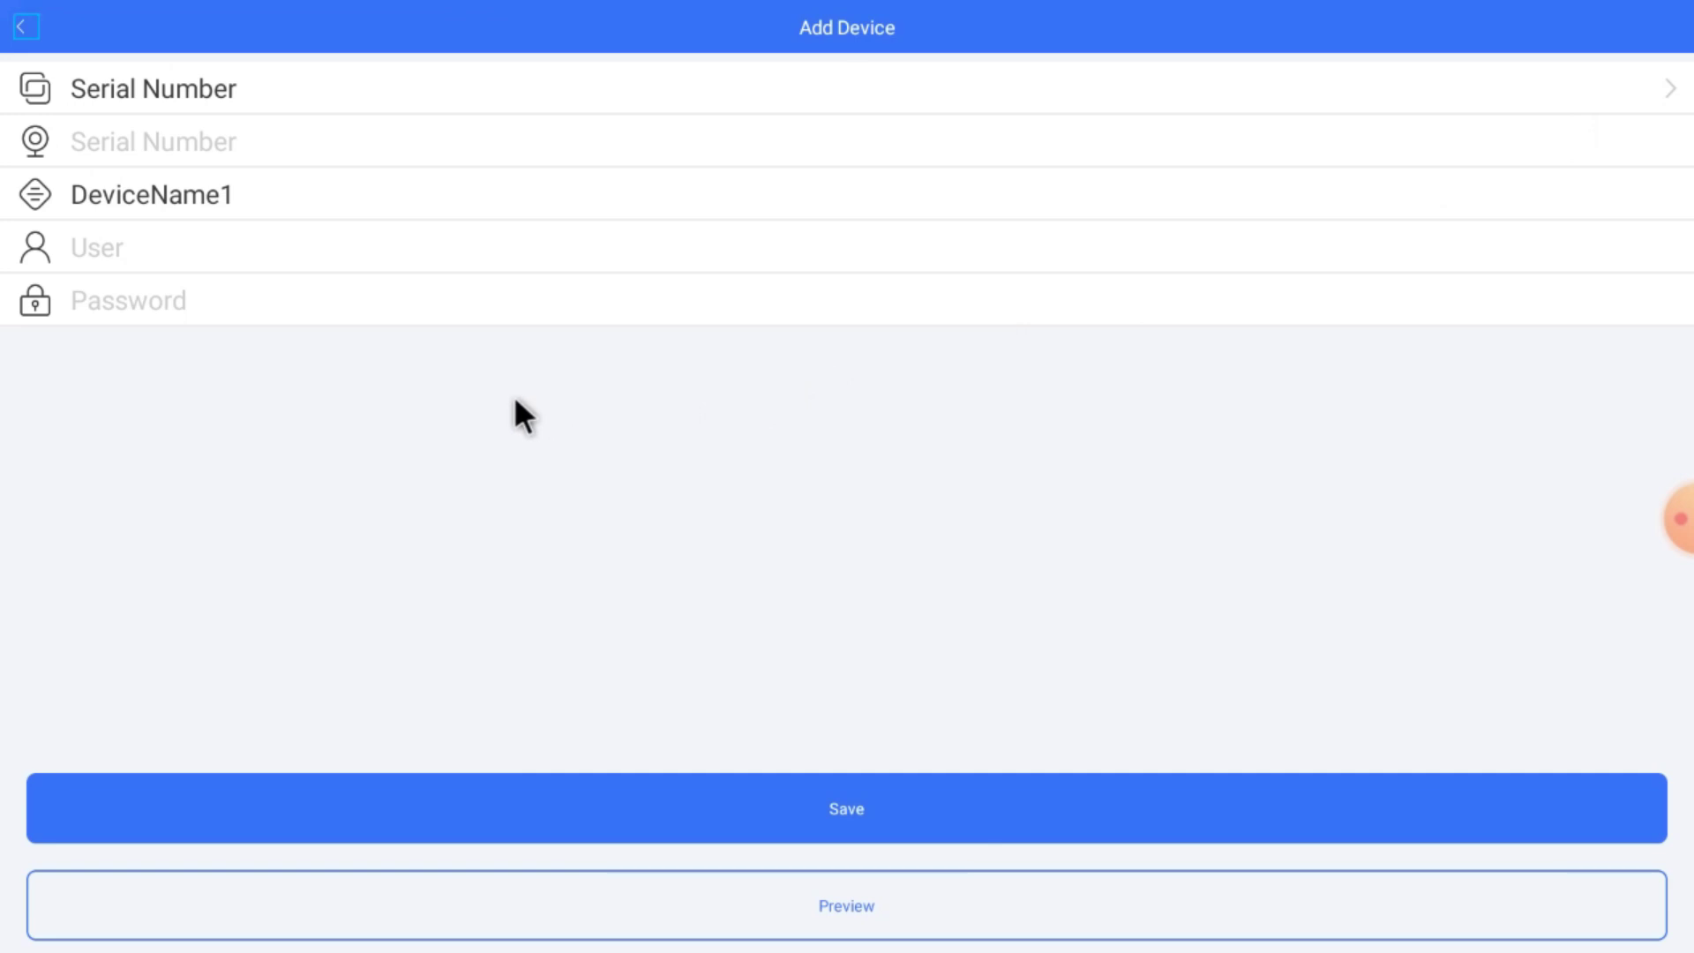
left_click(390, 93)
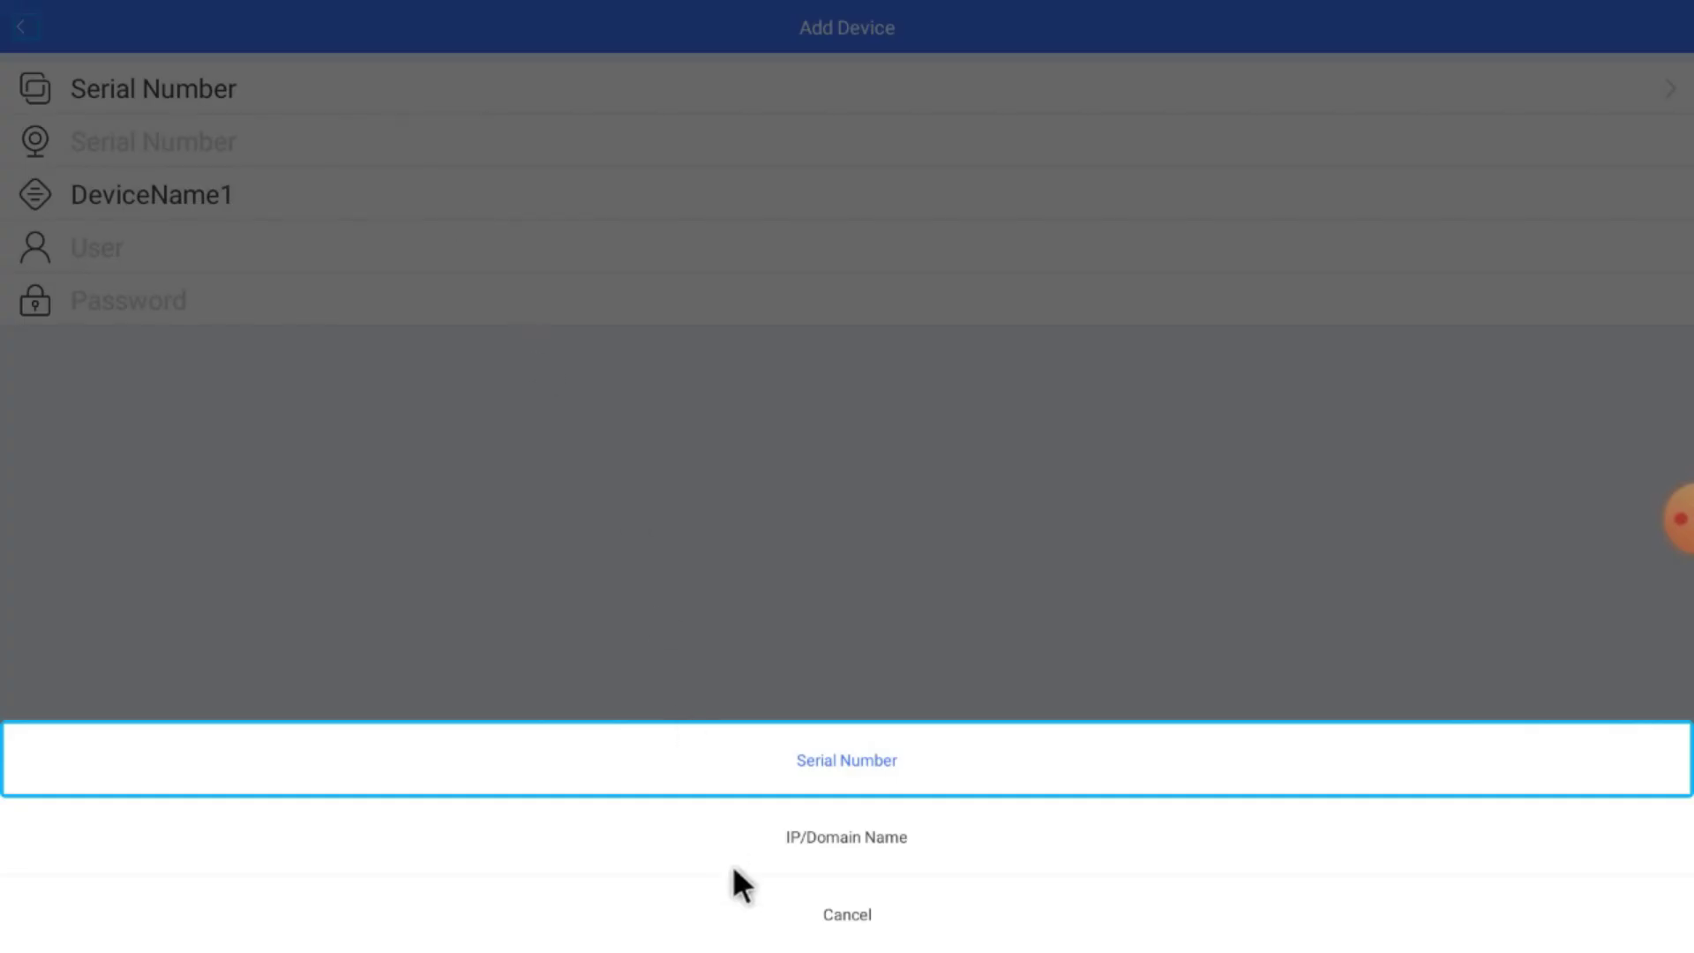